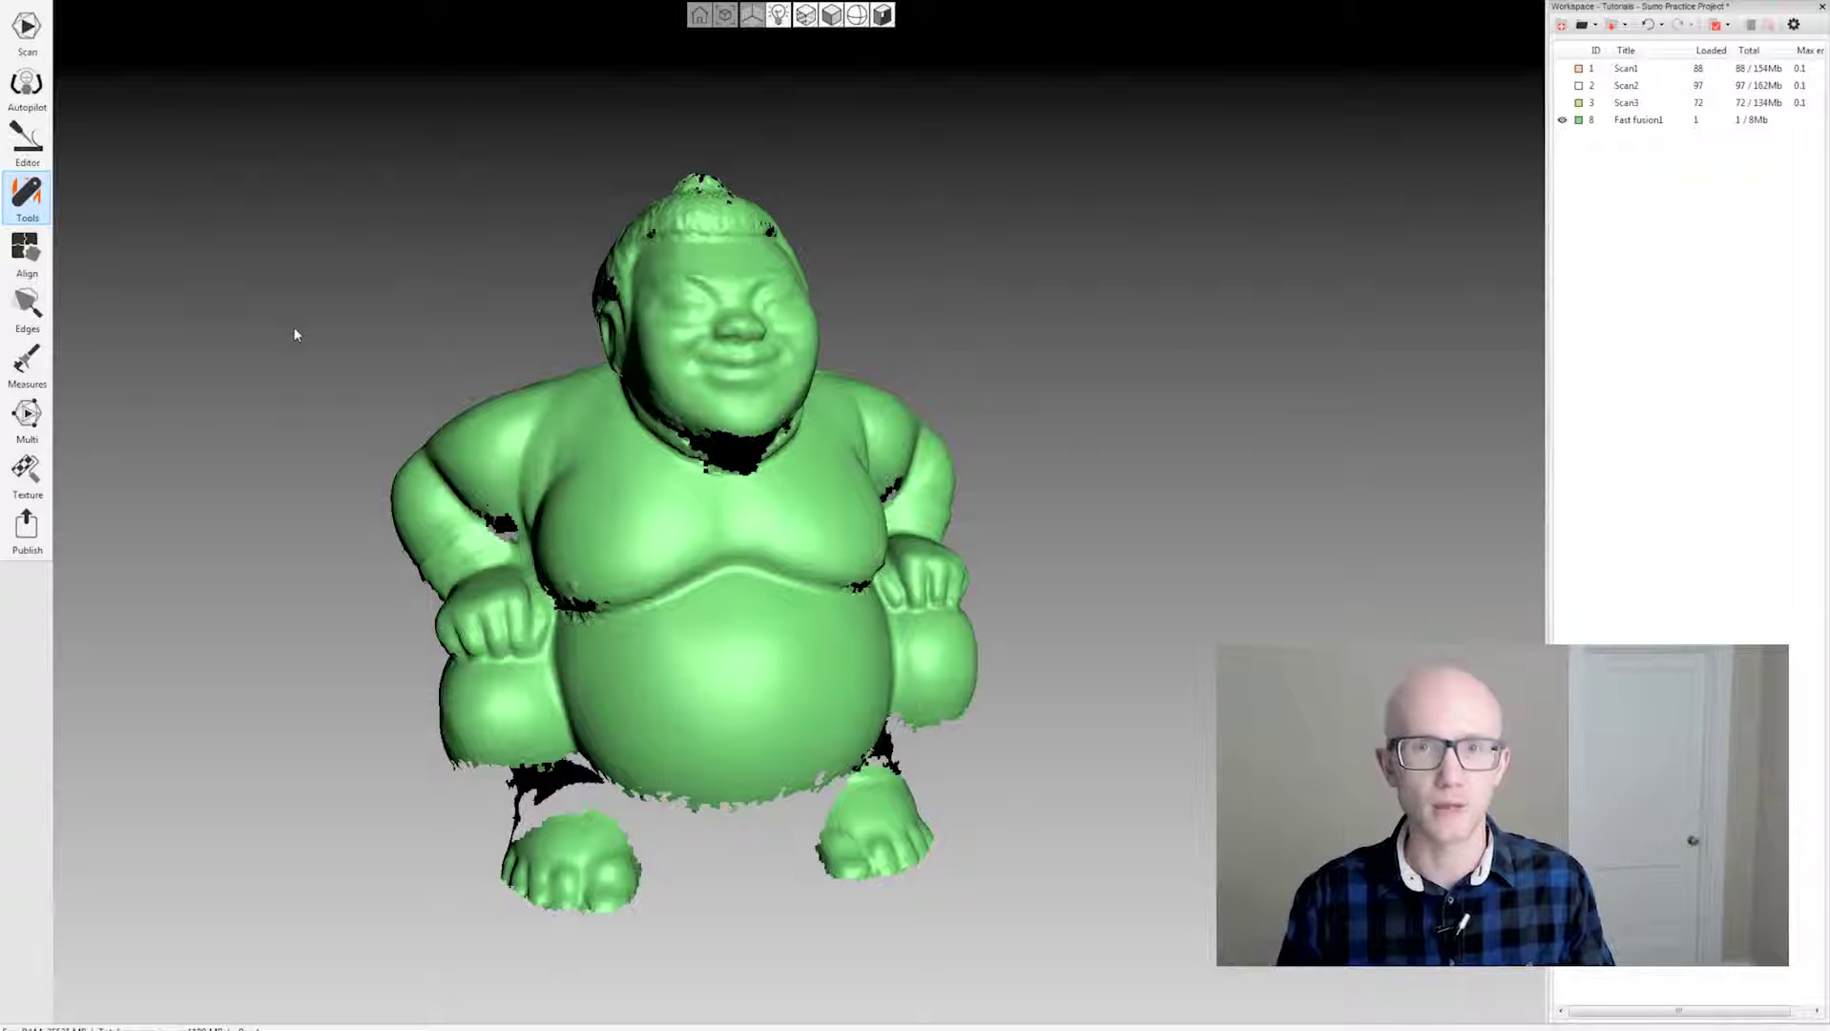
Examine the fused figurine mesh from the front, sides and back for holes and ragged open edges.
{"action": "left_click_drag", "start_coordinate": [327, 352], "coordinate": [535, 329]}
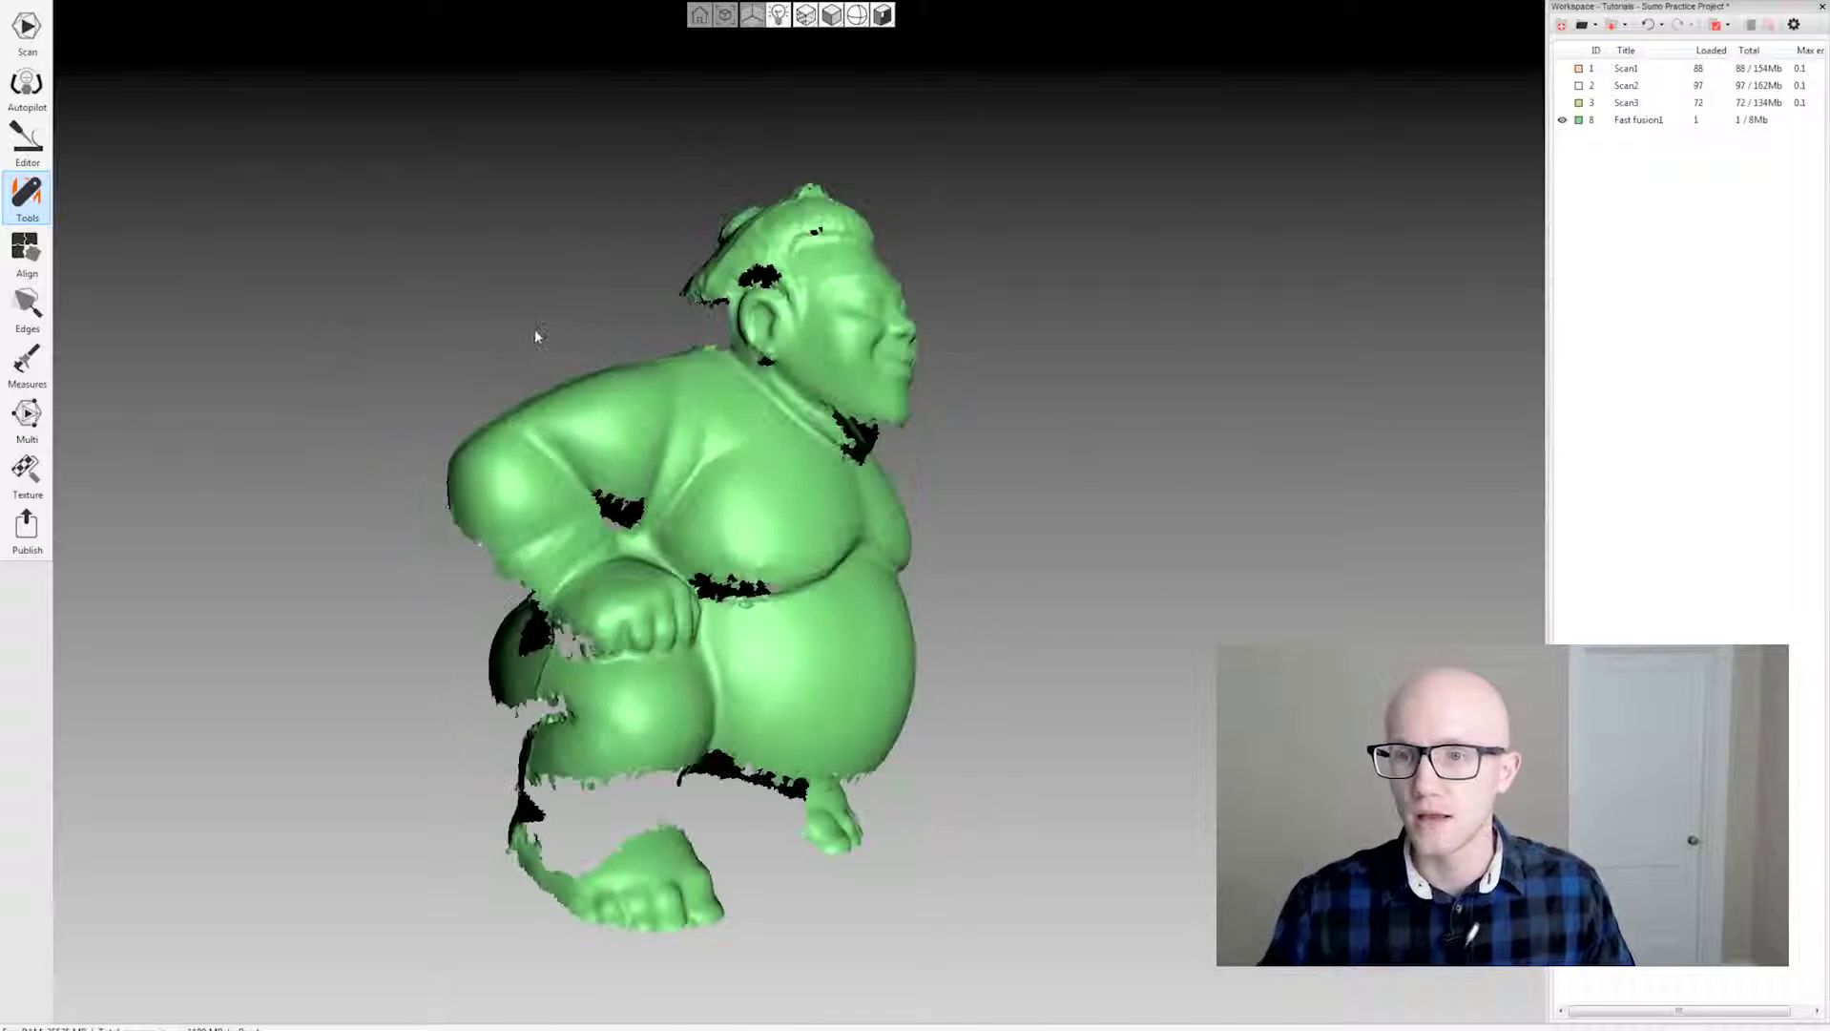
{"action": "mouse_move", "coordinate": [1028, 527]}
{"action": "left_mouse_down"}
{"action": "mouse_move", "coordinate": [380, 388]}
{"action": "mouse_move", "coordinate": [841, 478]}
{"action": "mouse_move", "coordinate": [1072, 480]}
{"action": "mouse_move", "coordinate": [1042, 482]}
{"action": "mouse_move", "coordinate": [960, 551]}
{"action": "mouse_move", "coordinate": [755, 560]}
{"action": "mouse_move", "coordinate": [520, 489]}
{"action": "left_mouse_up"}
{"action": "left_click_drag", "start_coordinate": [1012, 553], "coordinate": [611, 544]}
{"action": "left_click_drag", "start_coordinate": [1057, 596], "coordinate": [553, 544]}
{"action": "left_click_drag", "start_coordinate": [962, 596], "coordinate": [611, 572]}
{"action": "left_click_drag", "start_coordinate": [887, 534], "coordinate": [565, 277]}
{"action": "left_click_drag", "start_coordinate": [889, 505], "coordinate": [675, 284]}
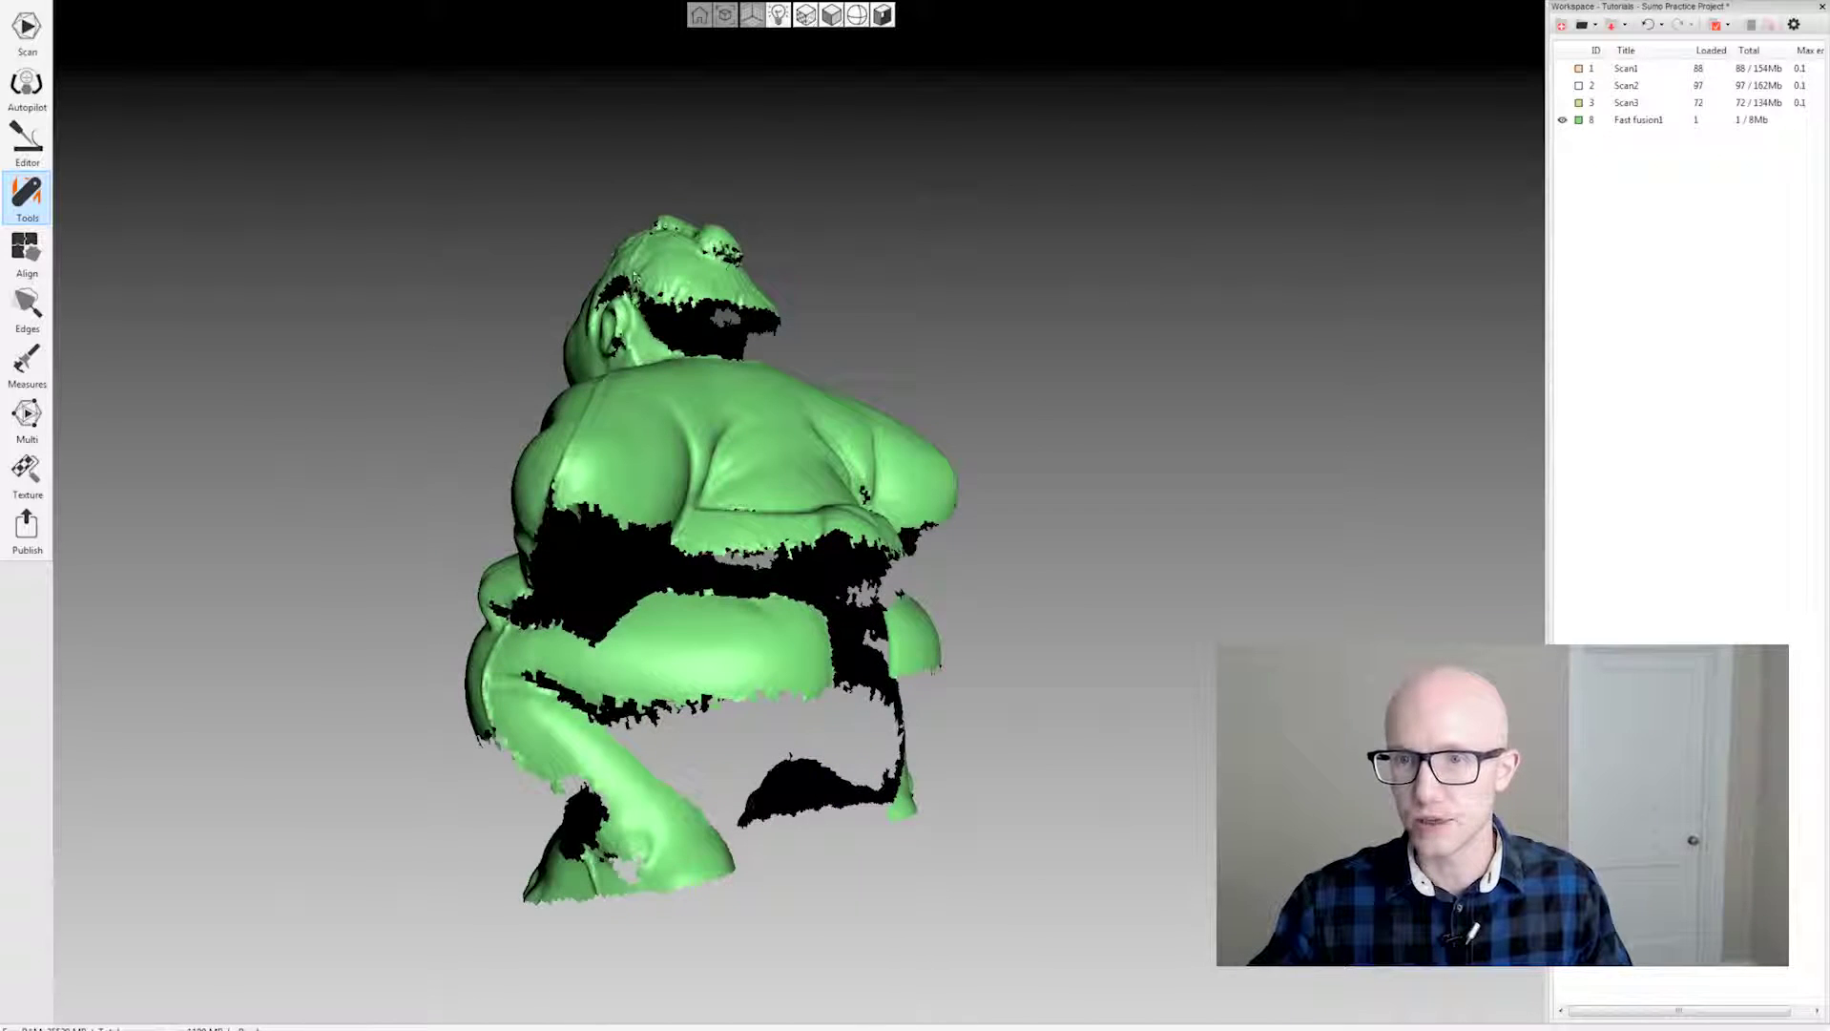
{"action": "left_click_drag", "start_coordinate": [562, 541], "coordinate": [773, 359]}
{"action": "left_click_drag", "start_coordinate": [1240, 625], "coordinate": [1029, 635]}
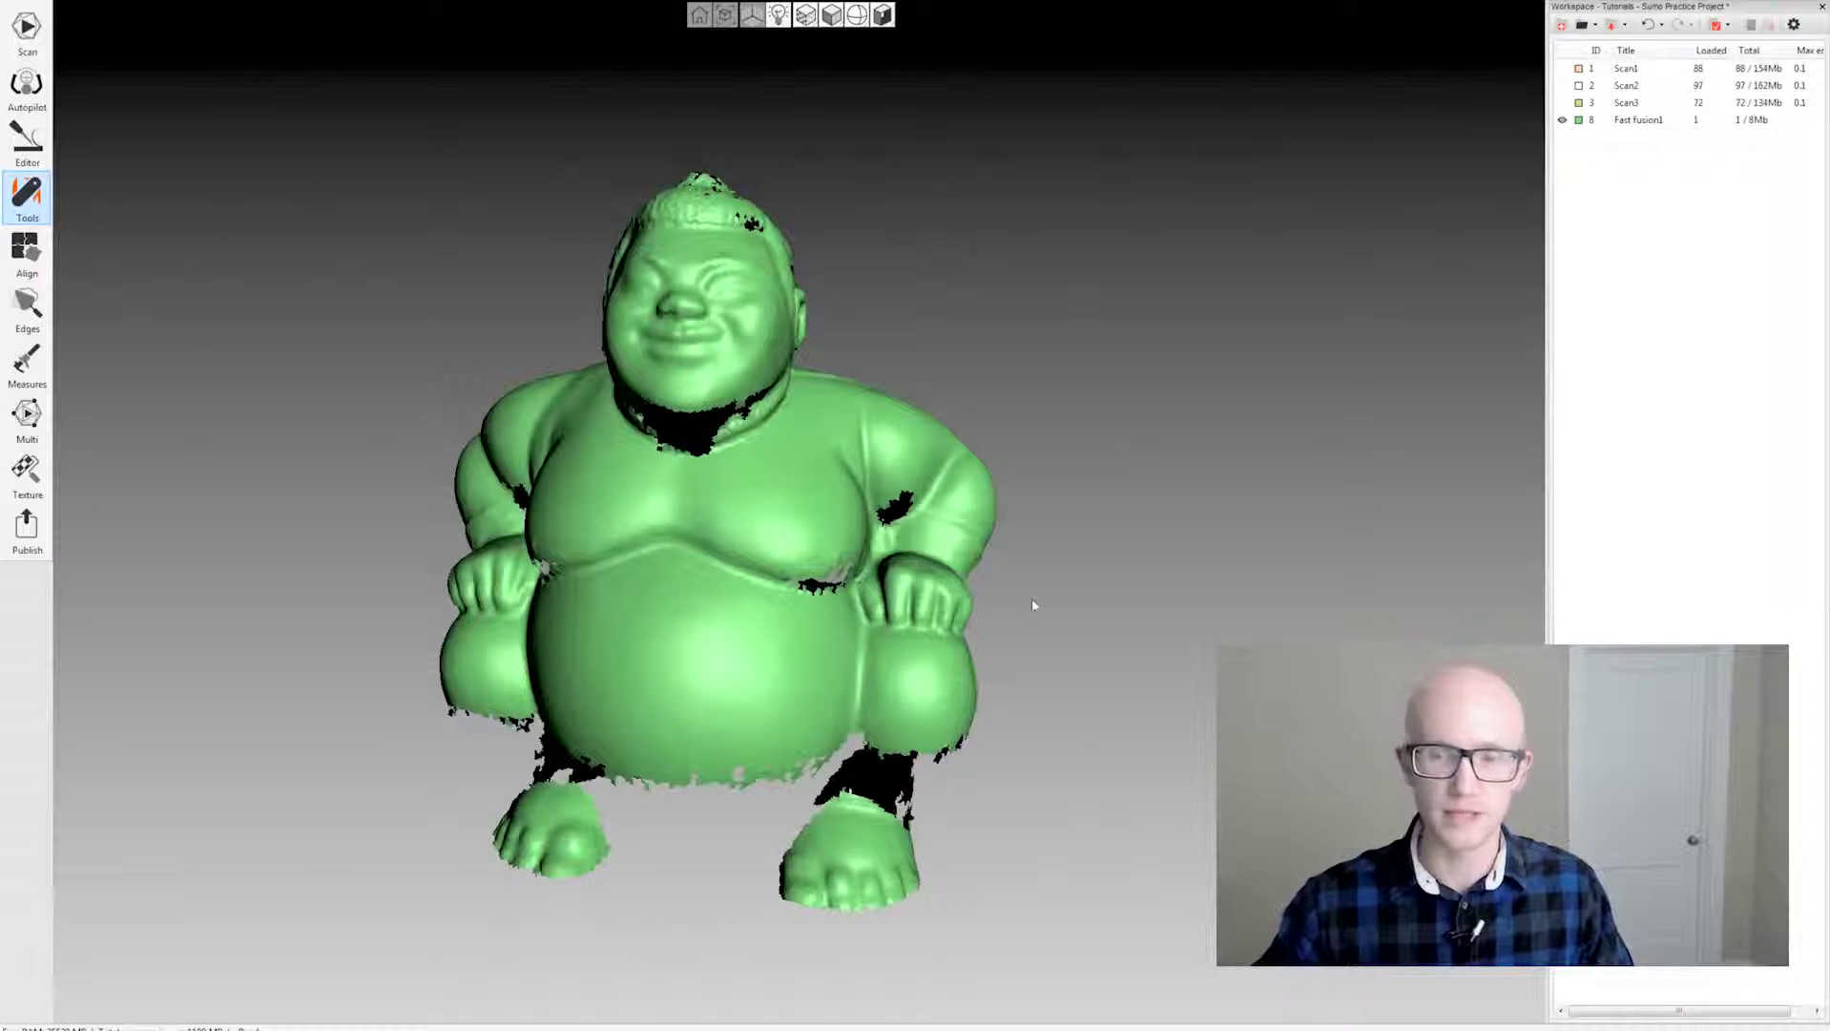
{"action": "left_click_drag", "start_coordinate": [733, 665], "coordinate": [682, 625]}
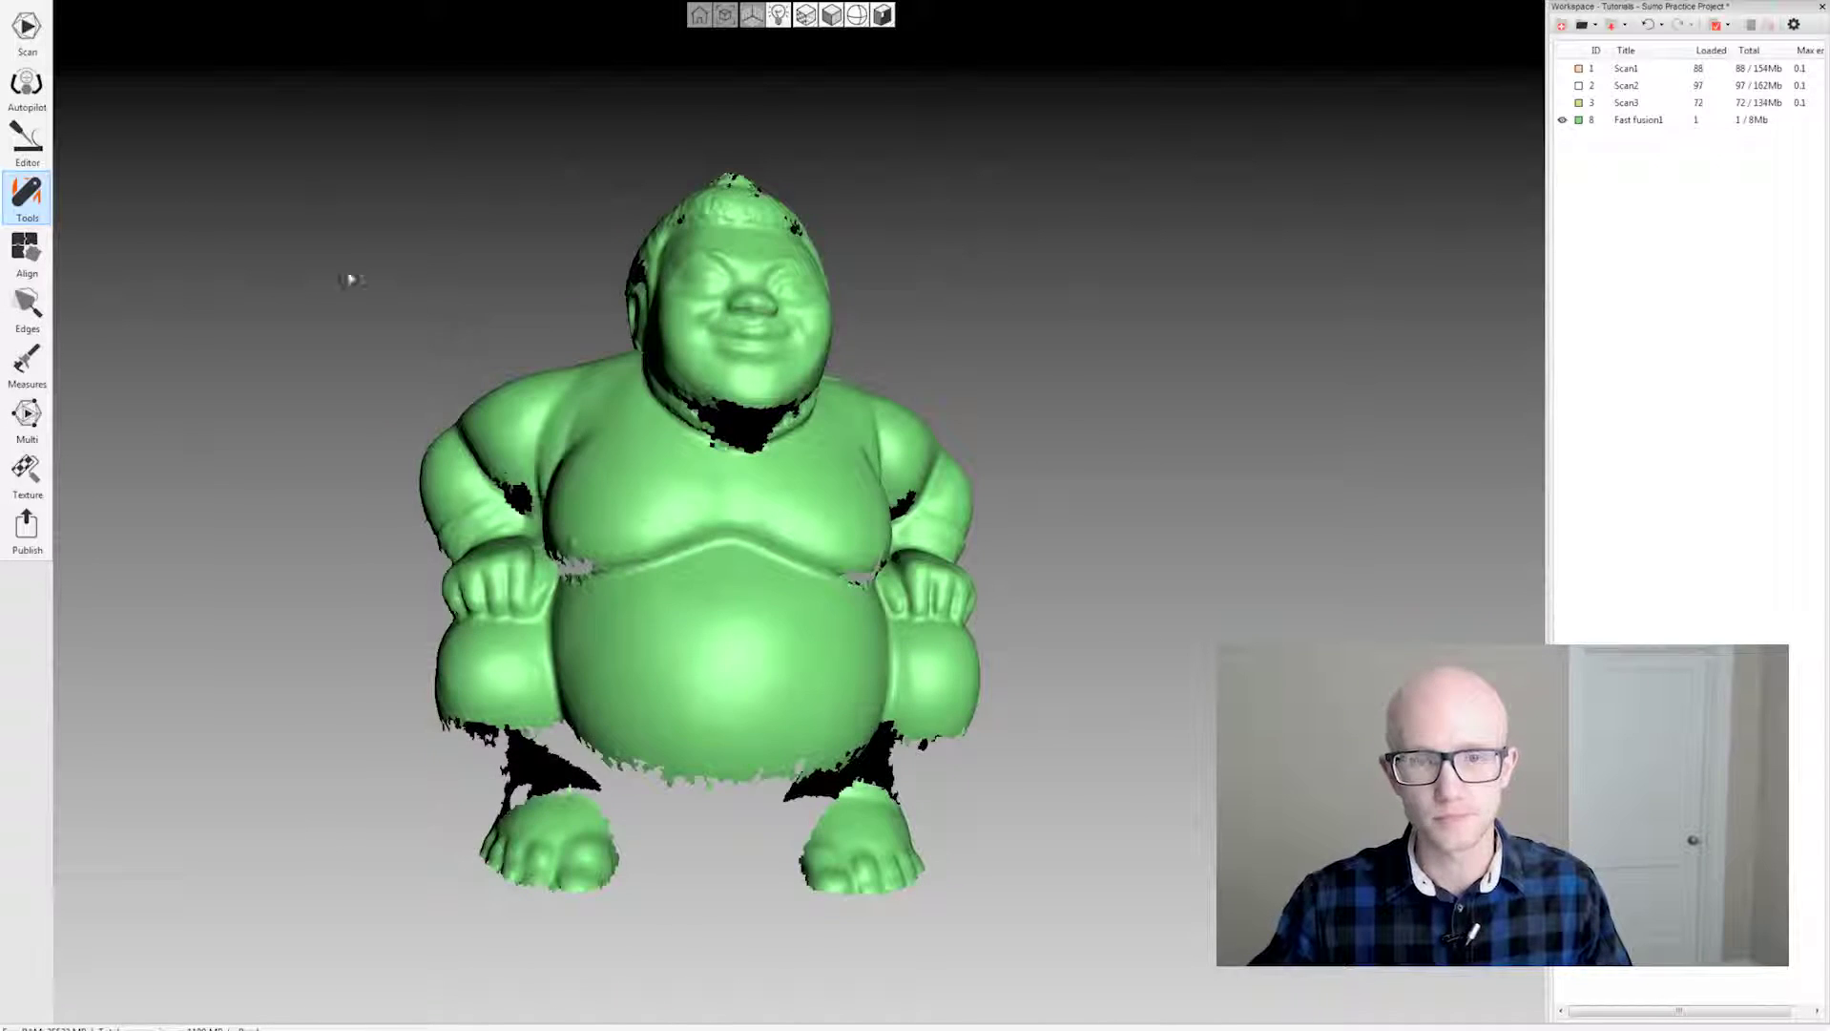
Using the Edges tool, fill the holes above both ears, at the hairline and inside both elbows, with smoothing after filling.
{"action": "left_click", "coordinate": [27, 306]}
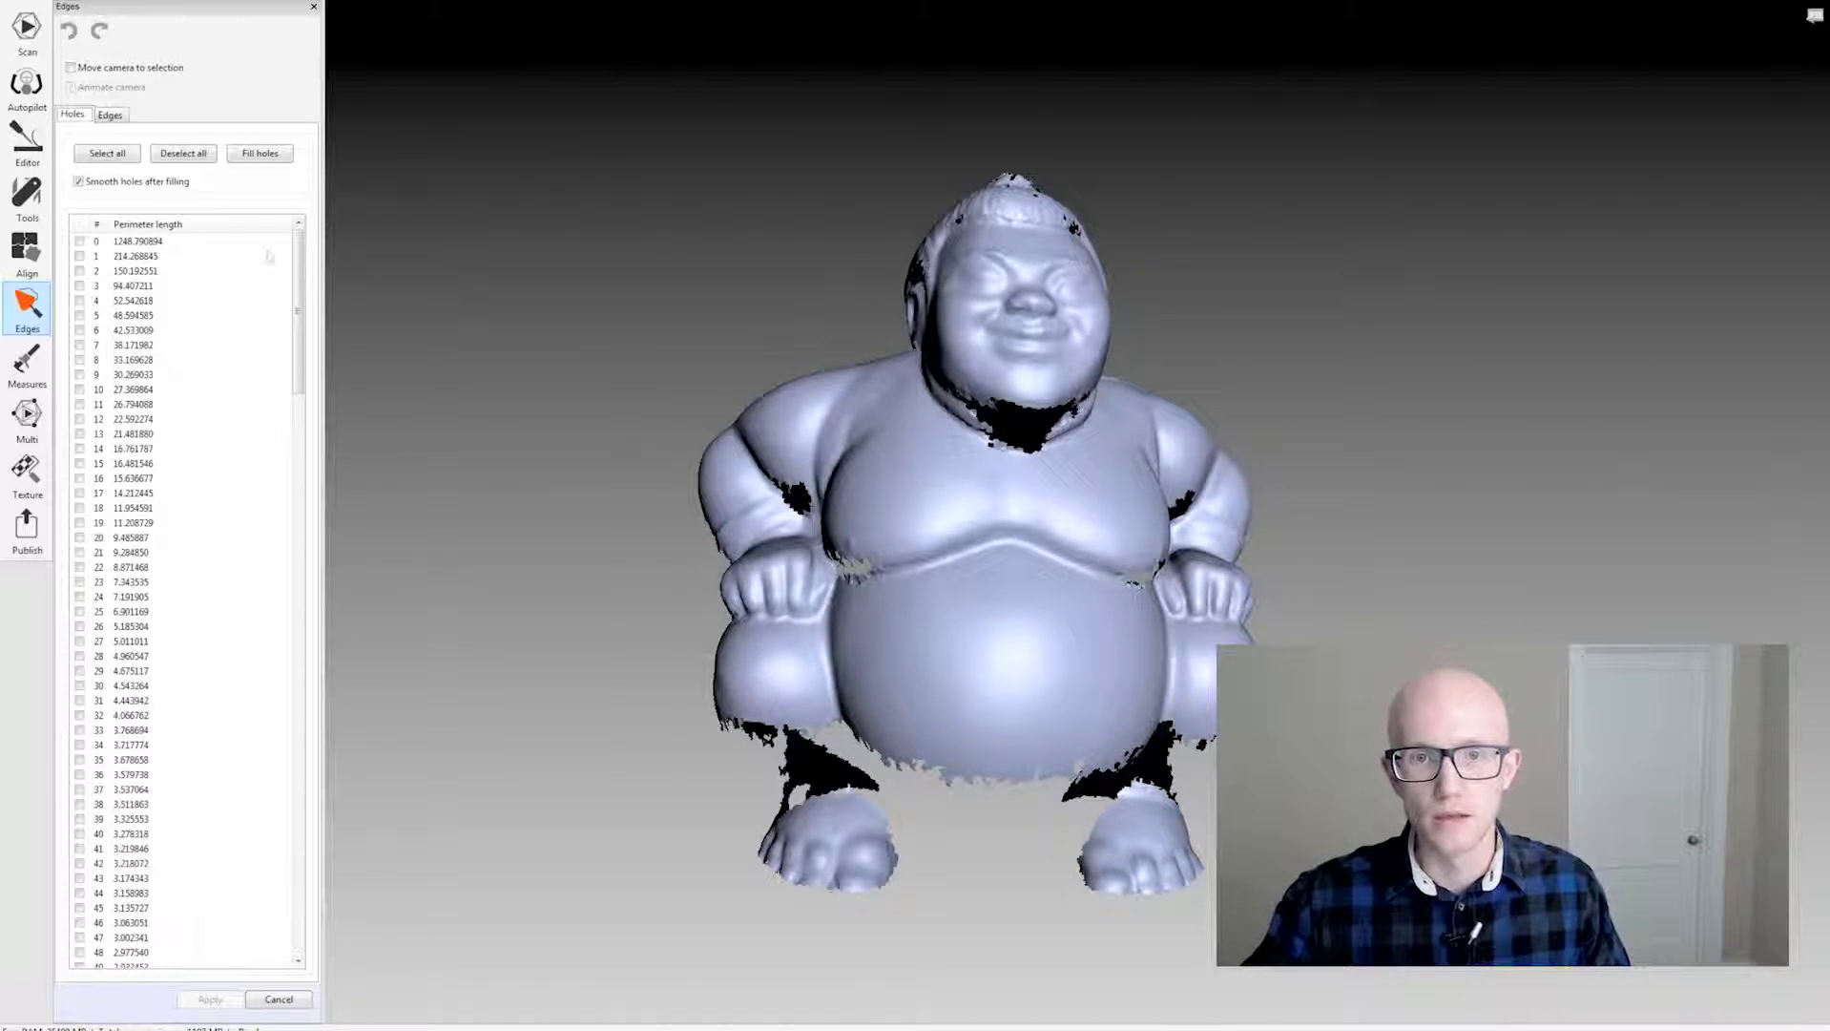
{"action": "left_click_drag", "start_coordinate": [1351, 448], "coordinate": [1201, 408]}
{"action": "left_click", "coordinate": [1016, 273]}
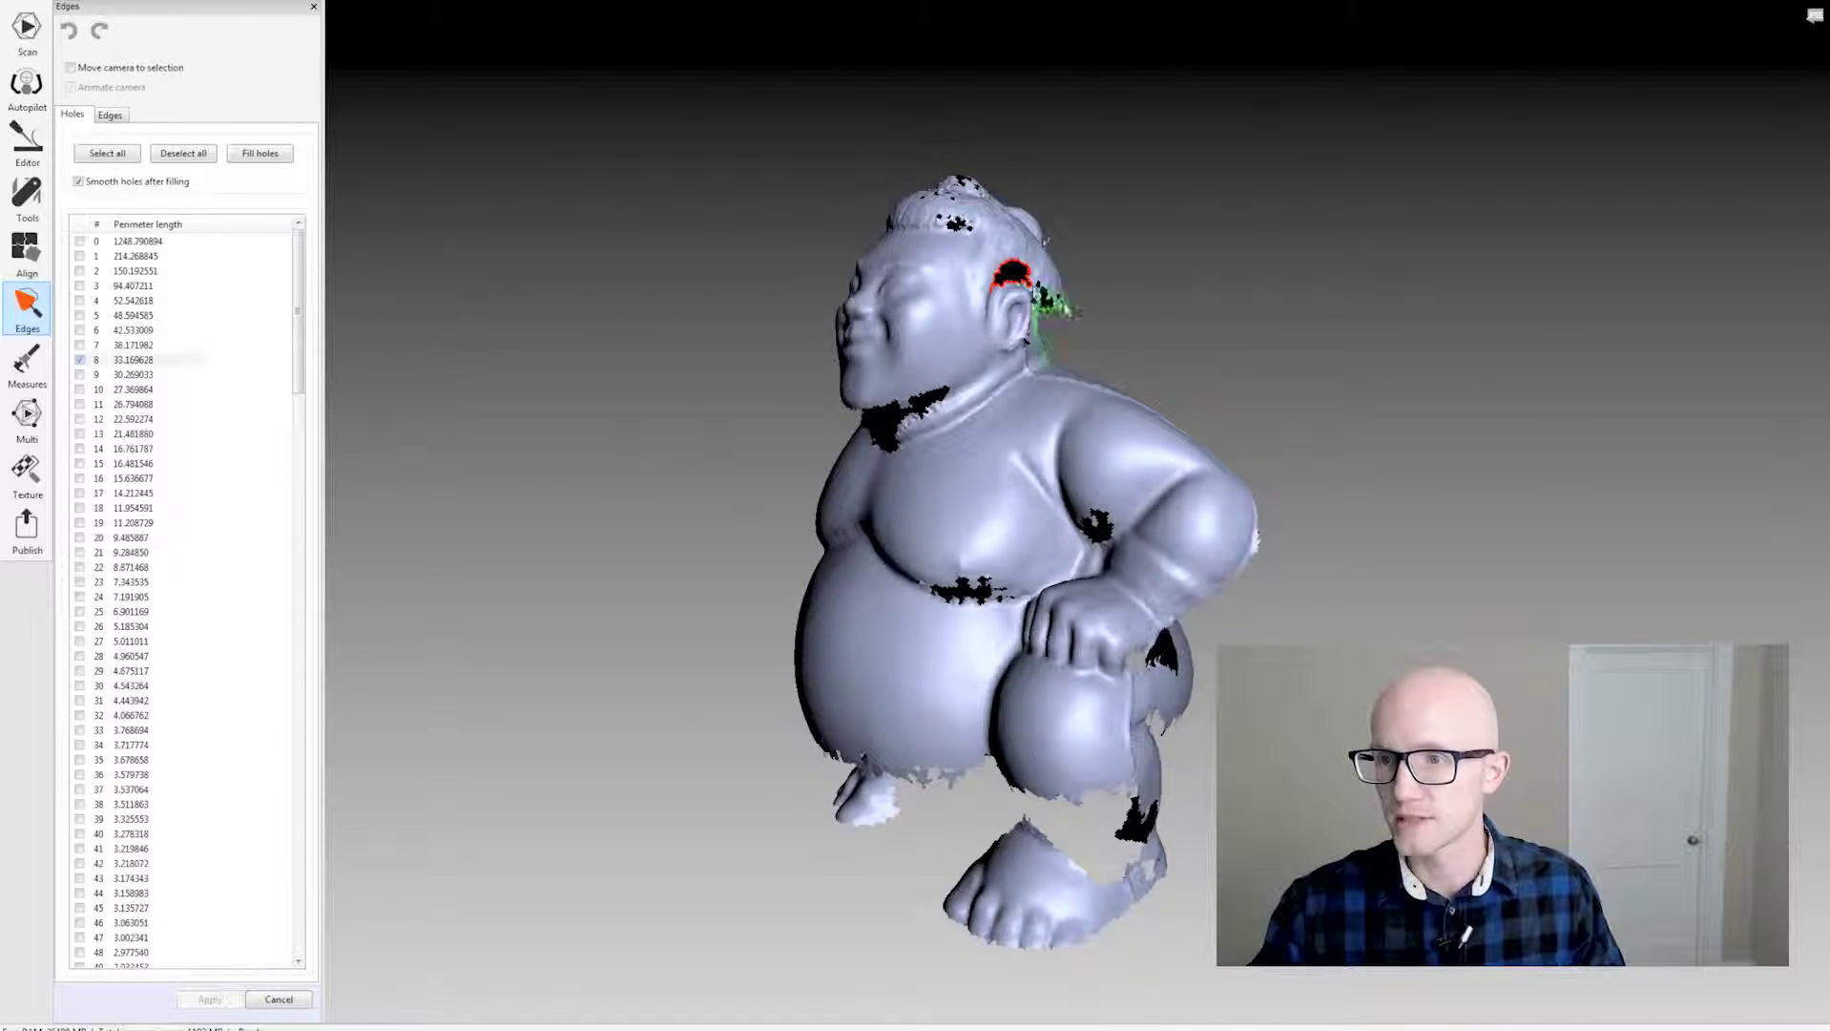
{"action": "left_click", "coordinate": [958, 225]}
{"action": "left_click_drag", "start_coordinate": [1055, 299], "coordinate": [1460, 386]}
{"action": "left_click", "coordinate": [989, 270]}
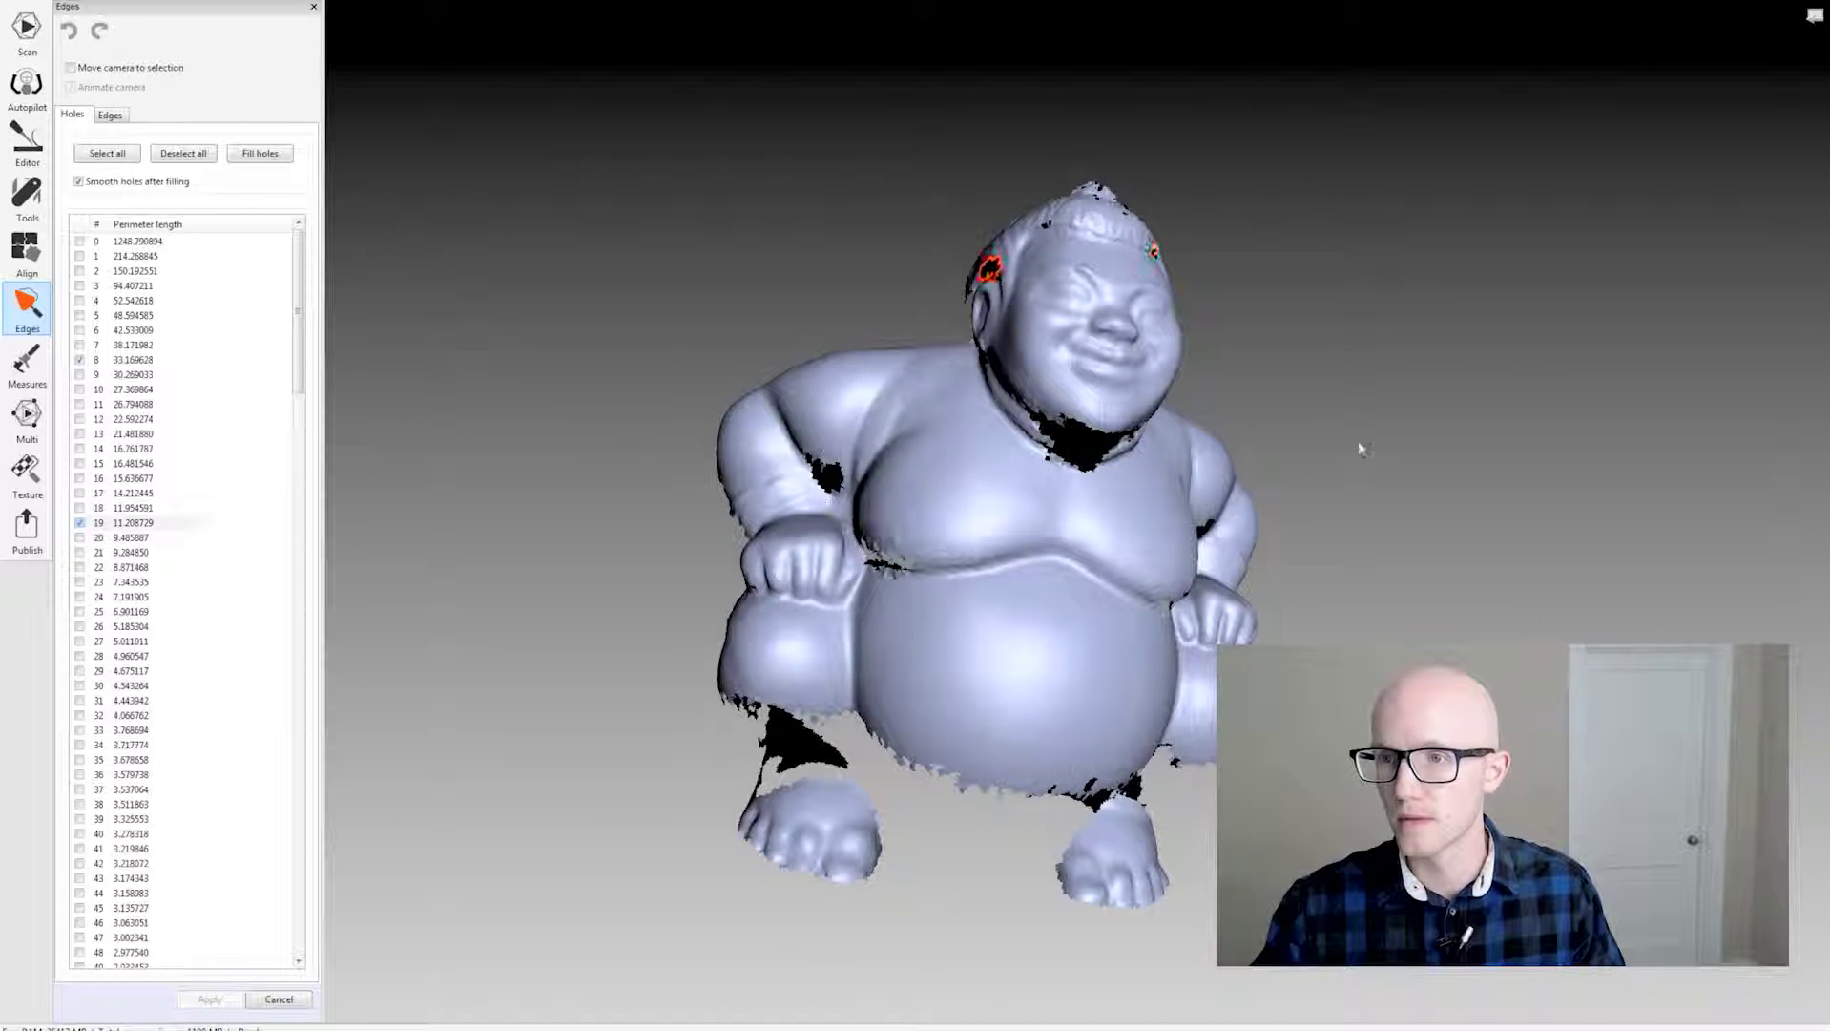
{"action": "left_click", "coordinate": [841, 480]}
{"action": "left_click_drag", "start_coordinate": [1487, 560], "coordinate": [1159, 520]}
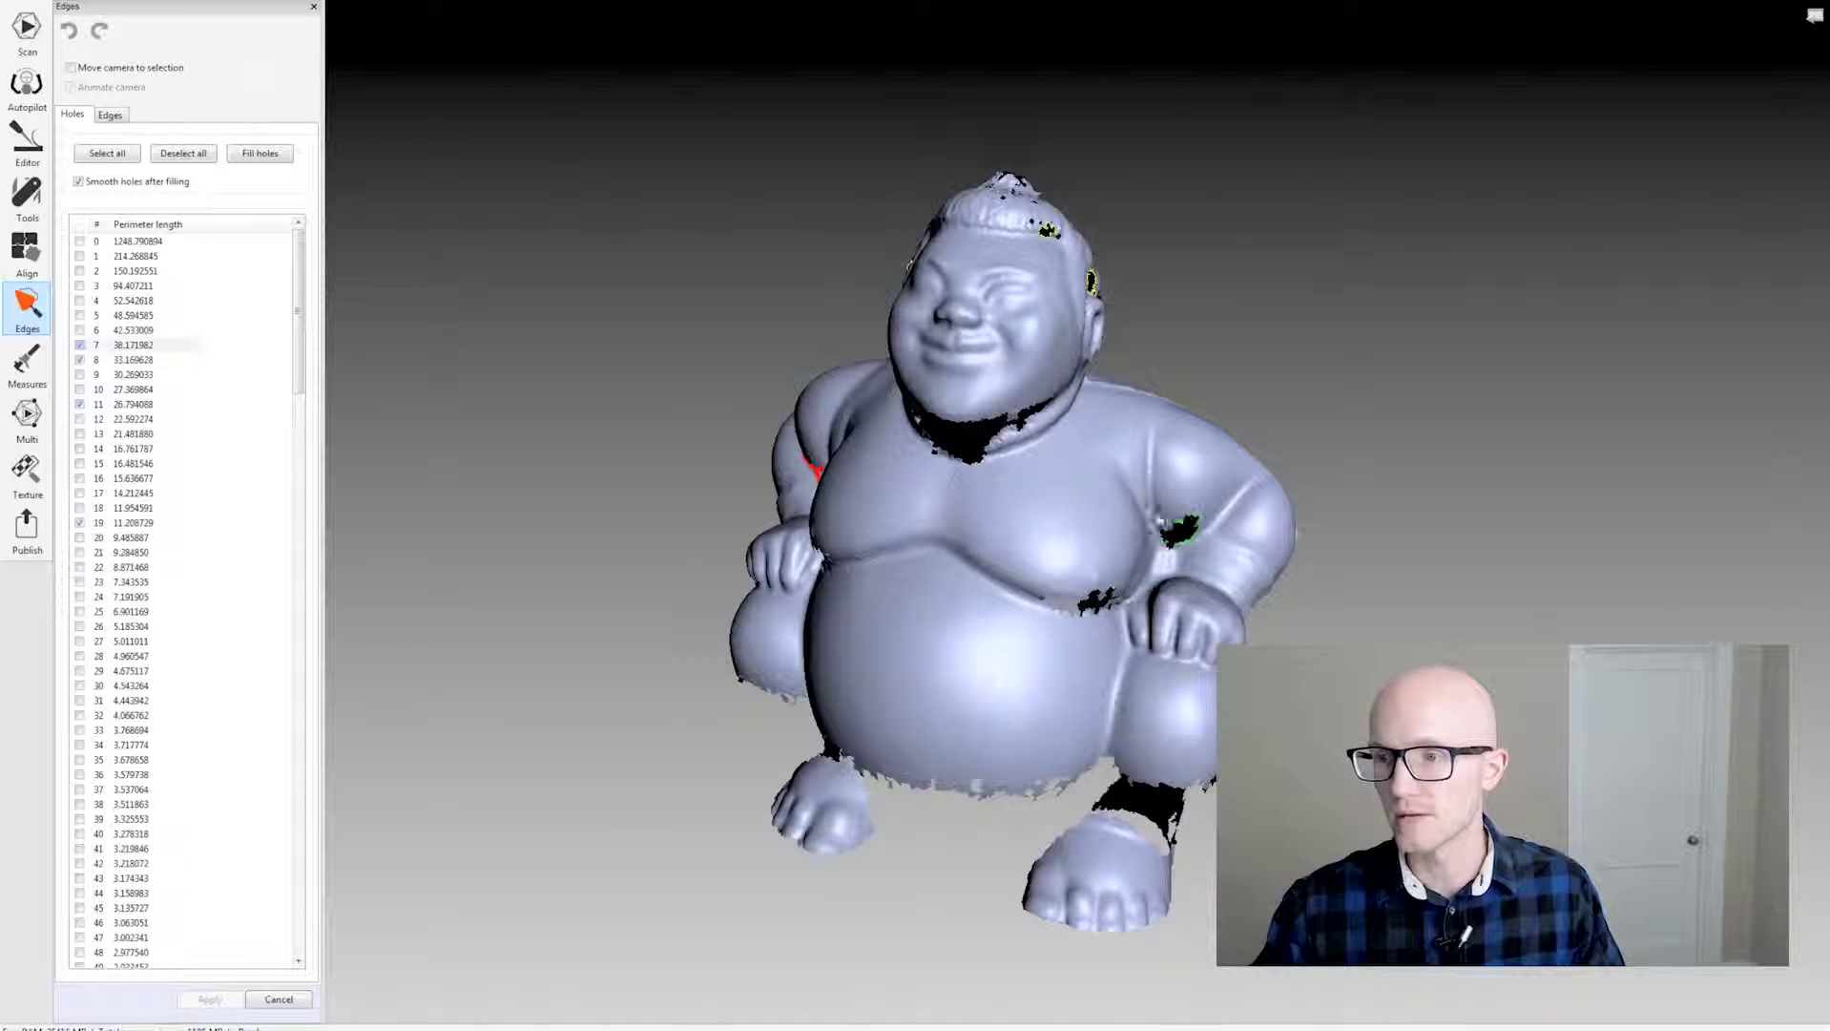
{"action": "left_click", "coordinate": [1183, 531]}
{"action": "left_click_drag", "start_coordinate": [1441, 441], "coordinate": [1616, 470]}
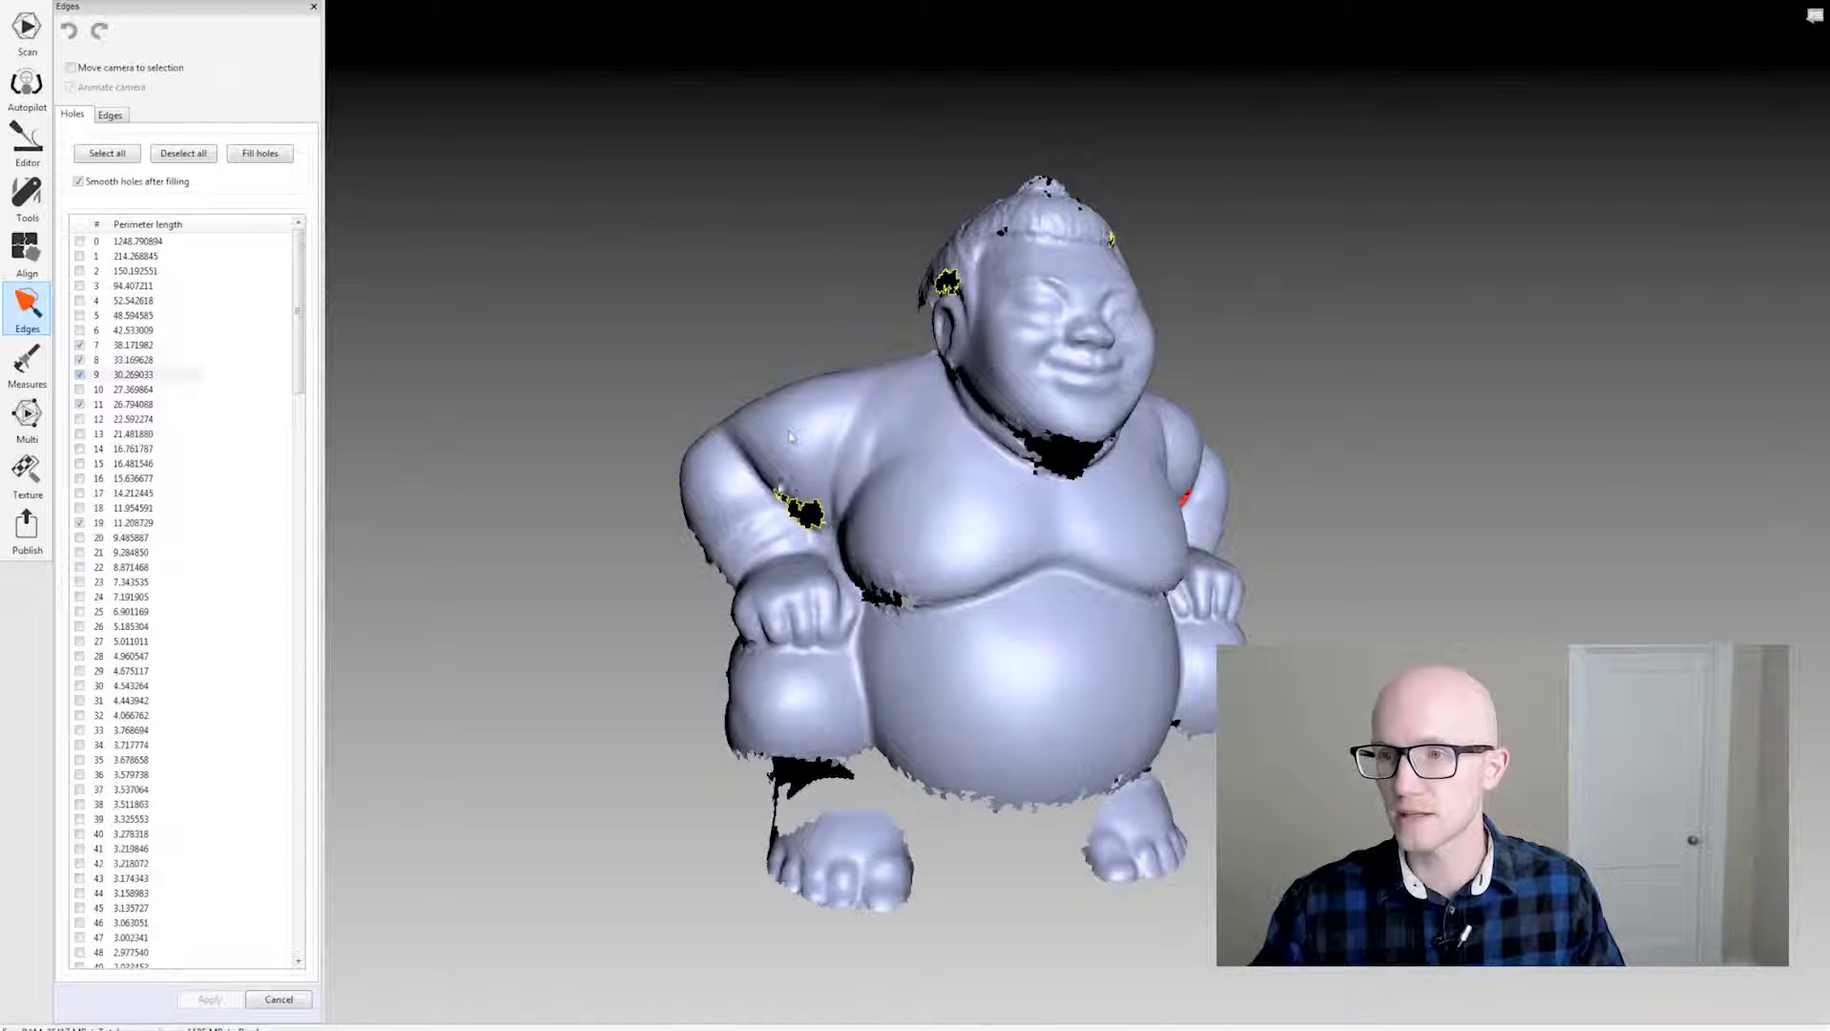
{"action": "left_click_drag", "start_coordinate": [1448, 465], "coordinate": [1246, 493]}
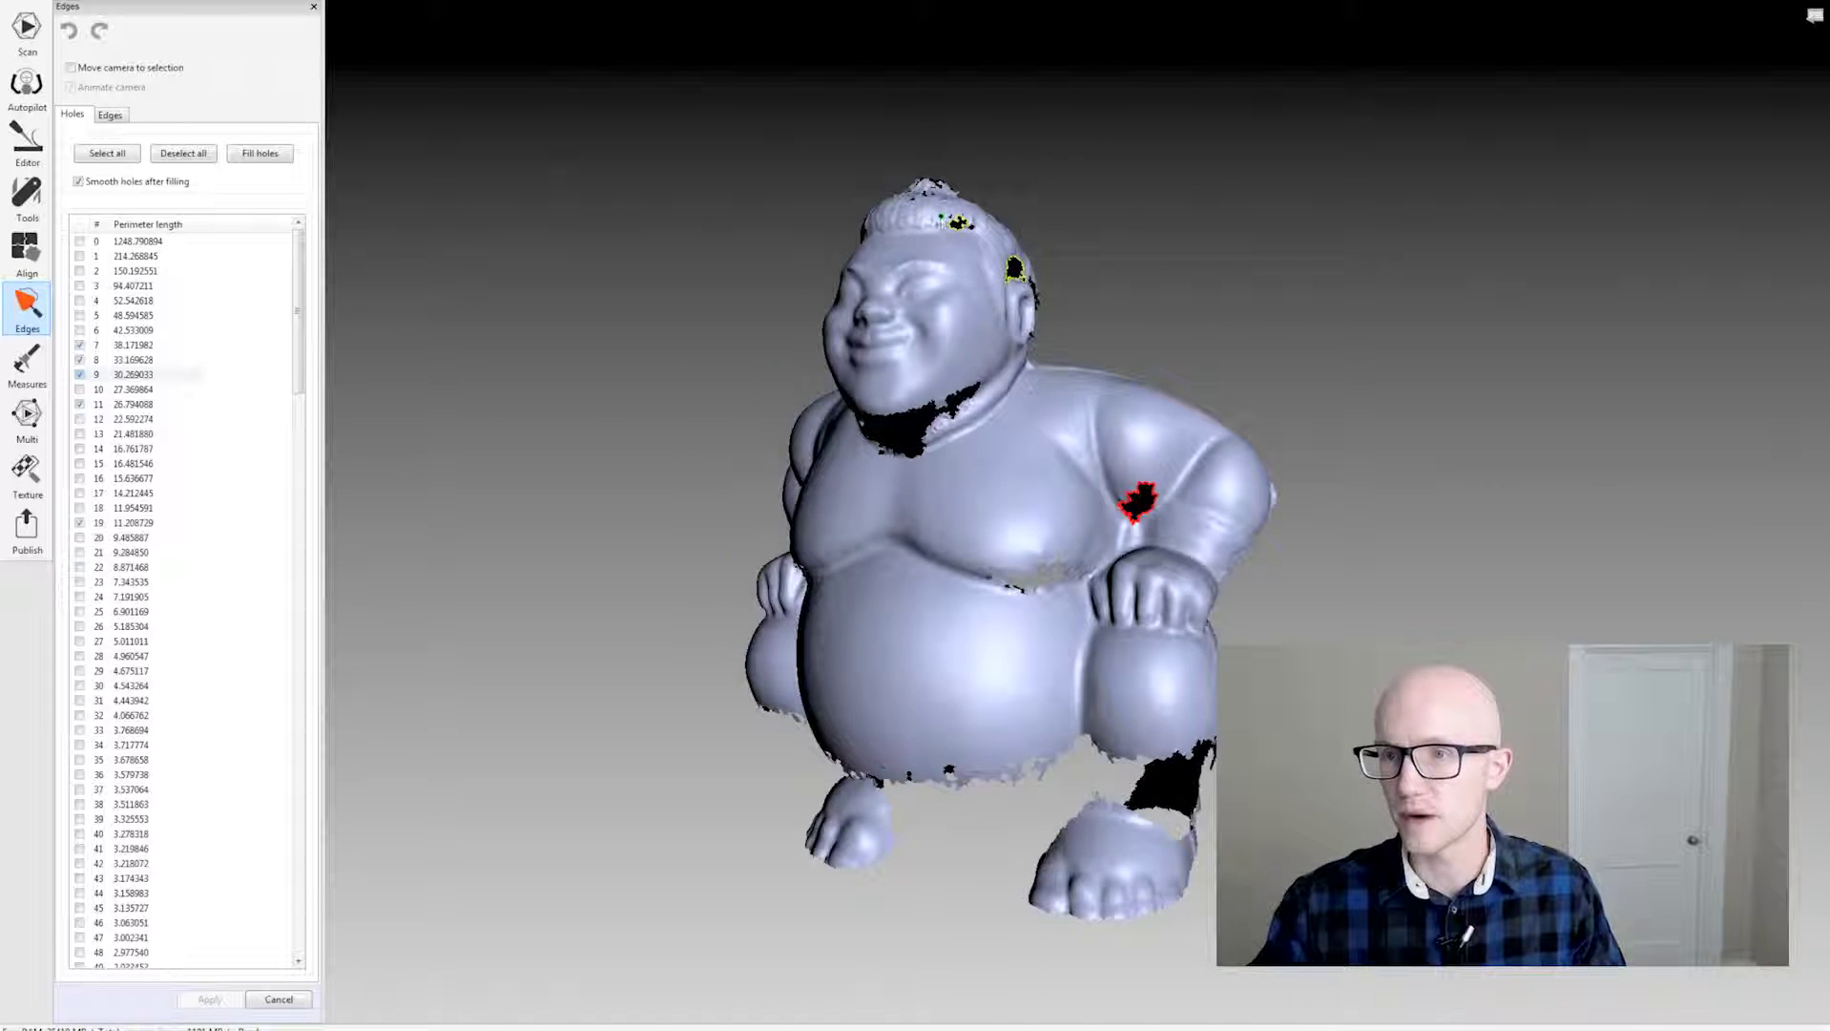
{"action": "scroll", "coordinate": [751, 412], "scroll_direction": "up", "scroll_amount": 4}
{"action": "left_click_drag", "start_coordinate": [1179, 276], "coordinate": [1505, 366]}
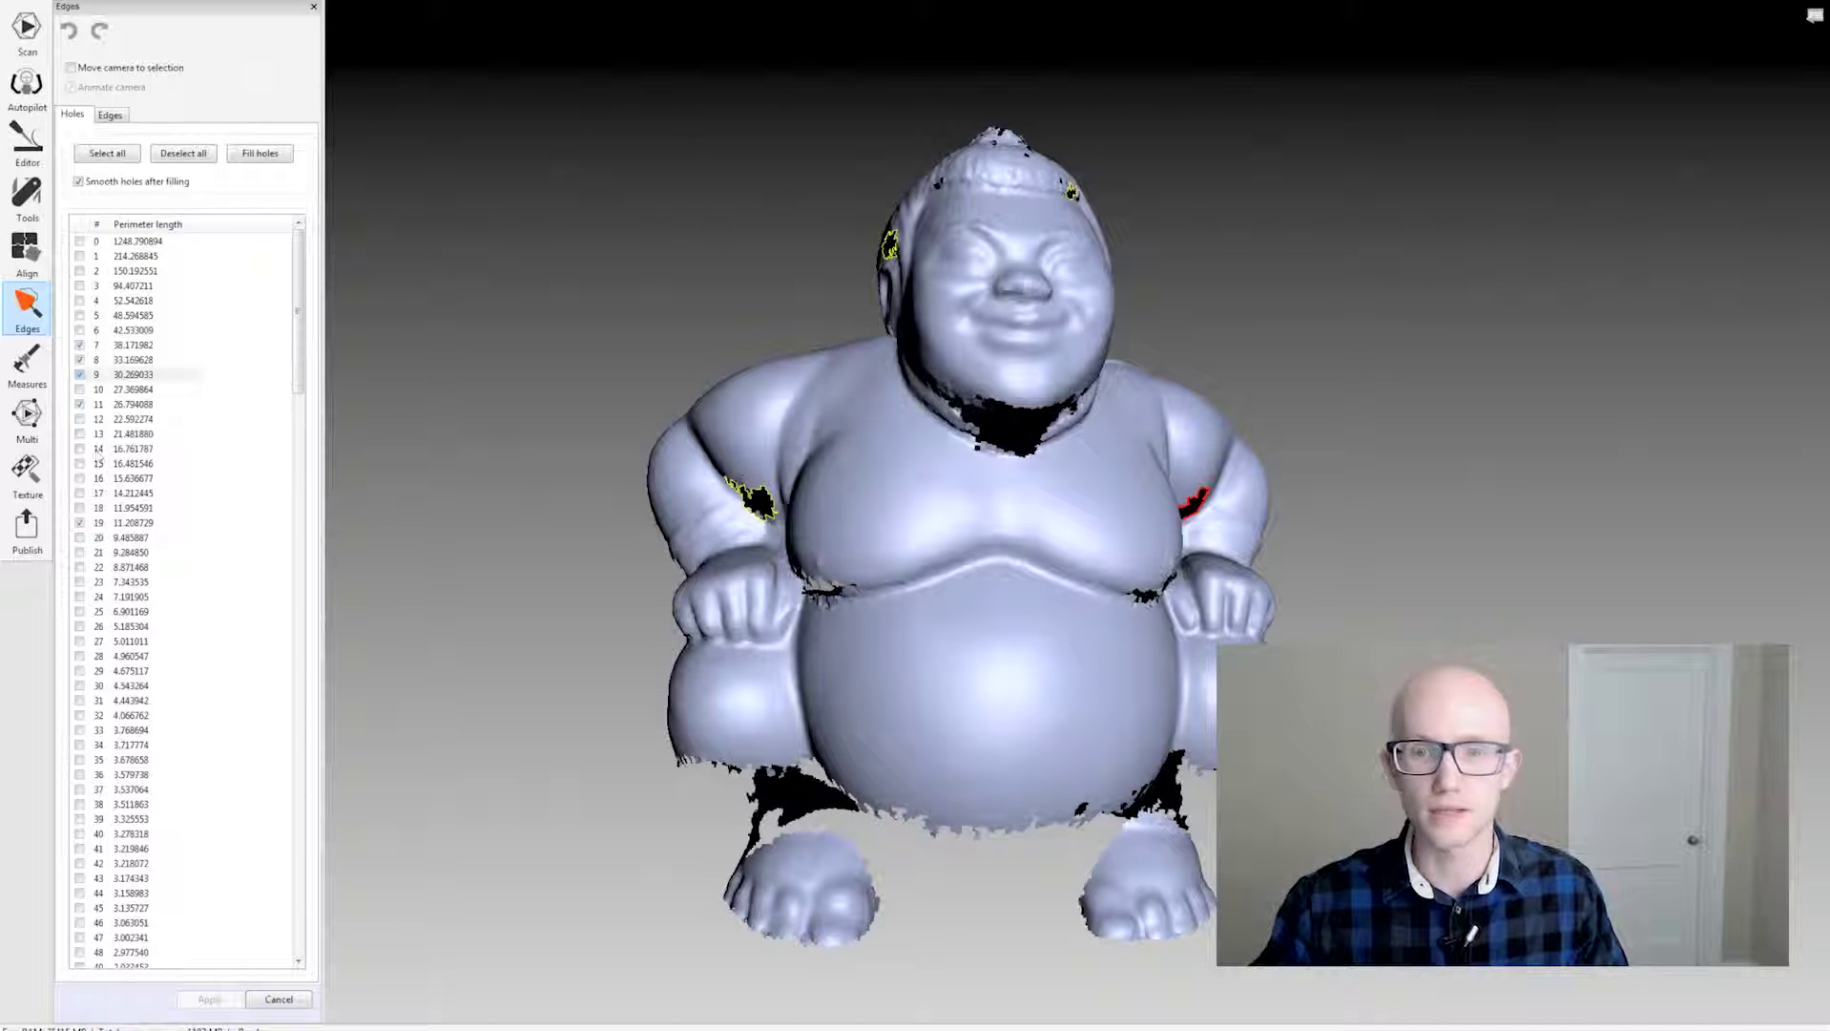
{"action": "left_click_drag", "start_coordinate": [1313, 375], "coordinate": [1198, 386]}
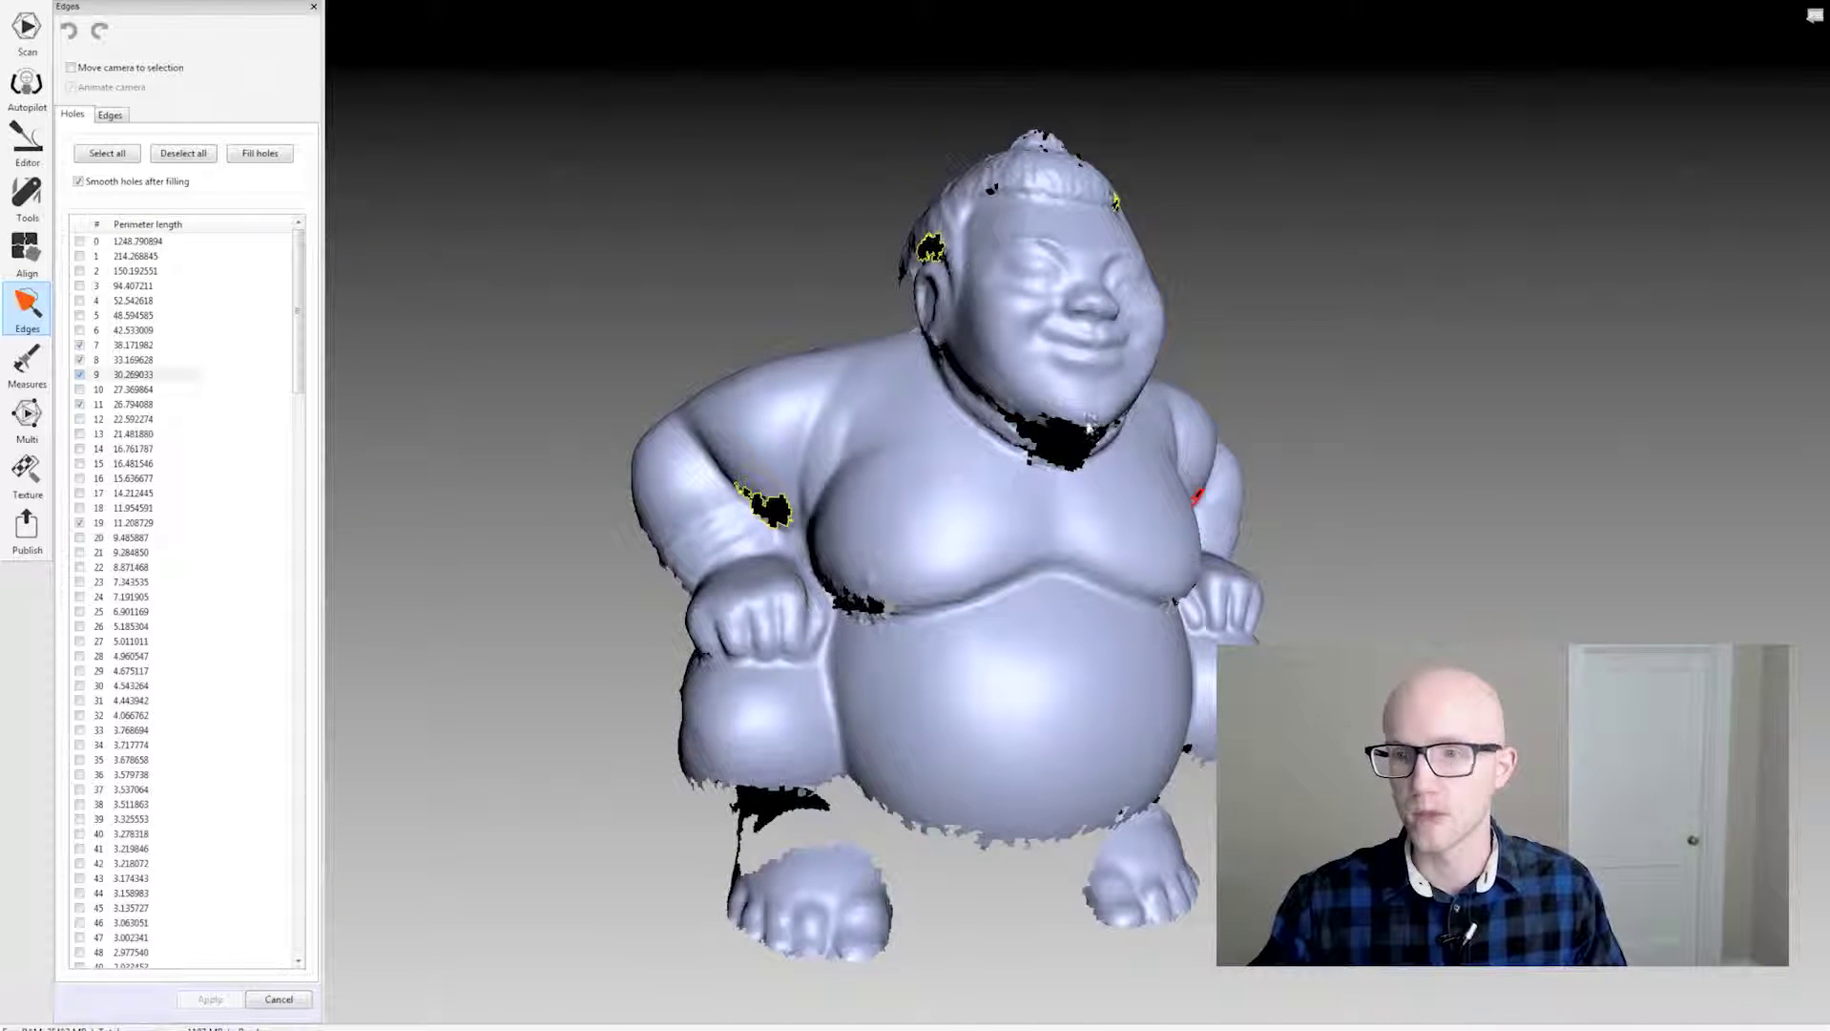
{"action": "left_click_drag", "start_coordinate": [1518, 386], "coordinate": [1152, 251]}
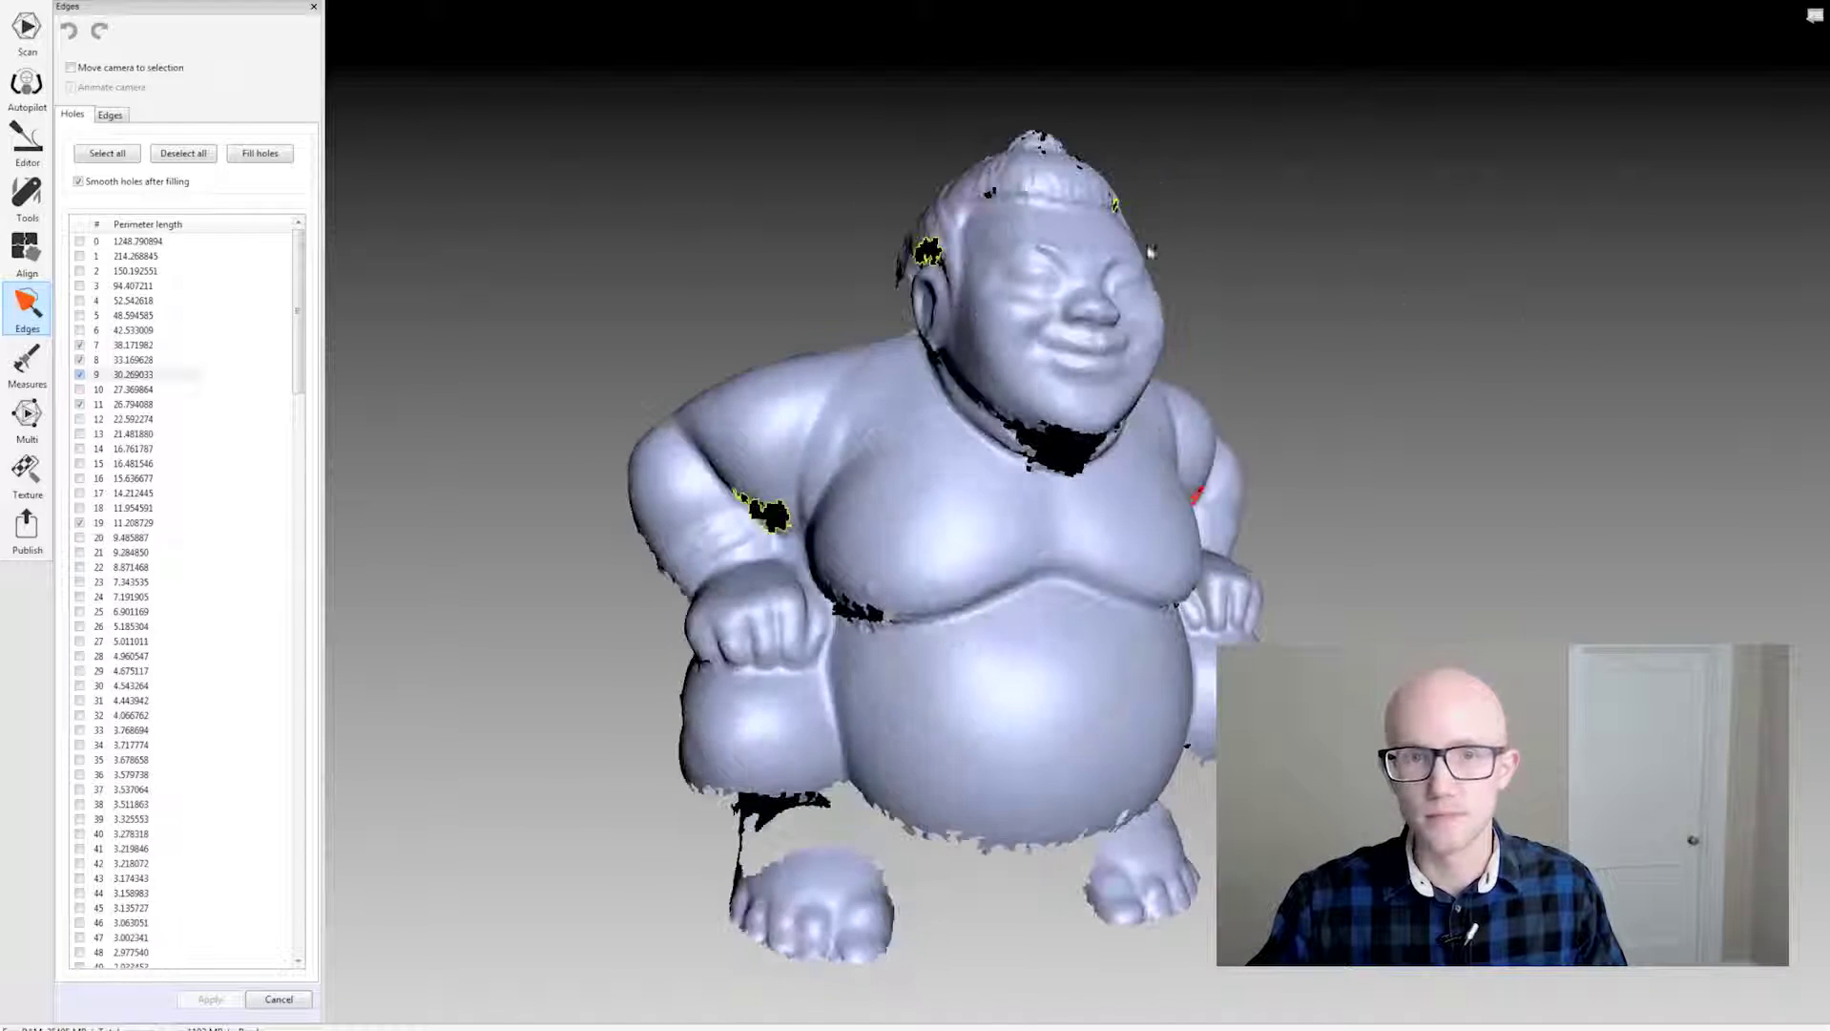
{"action": "left_click", "coordinate": [257, 154]}
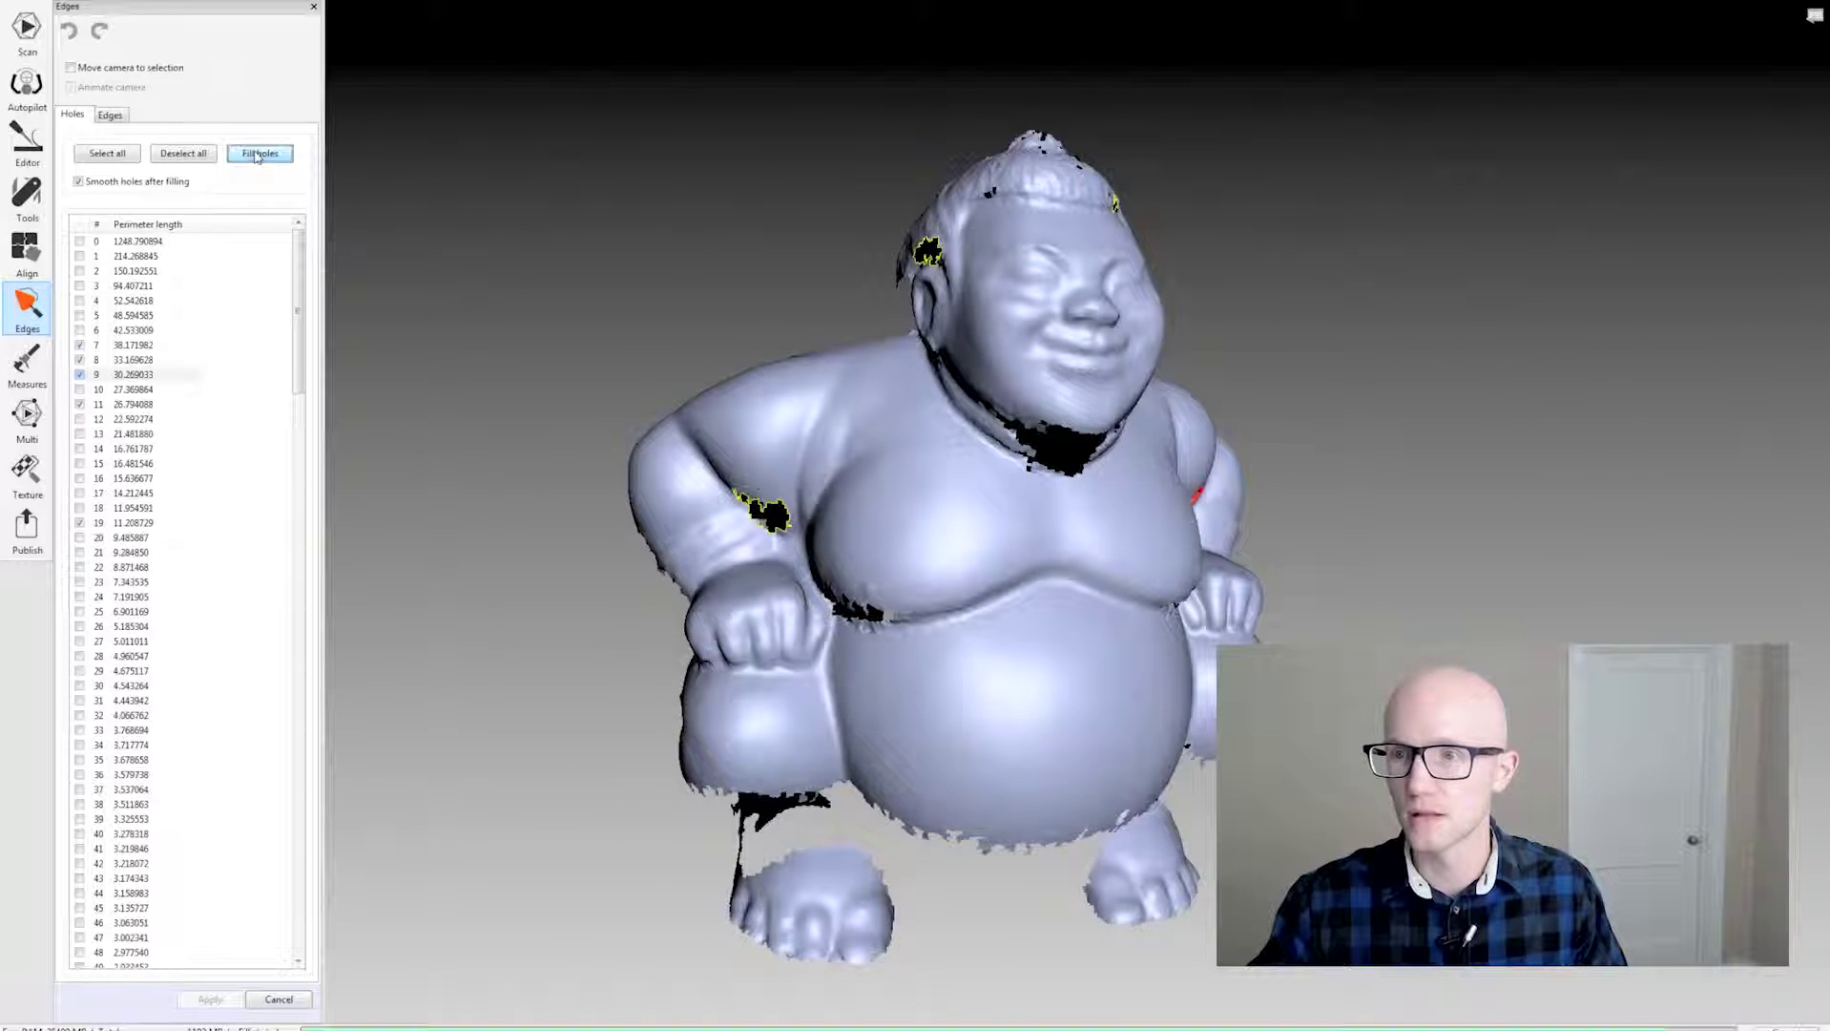
Inspect the filled areas on the head and arms and the remaining openings on the underside and back.
{"action": "left_click_drag", "start_coordinate": [1318, 312], "coordinate": [1314, 525]}
{"action": "left_click_drag", "start_coordinate": [1381, 329], "coordinate": [891, 472]}
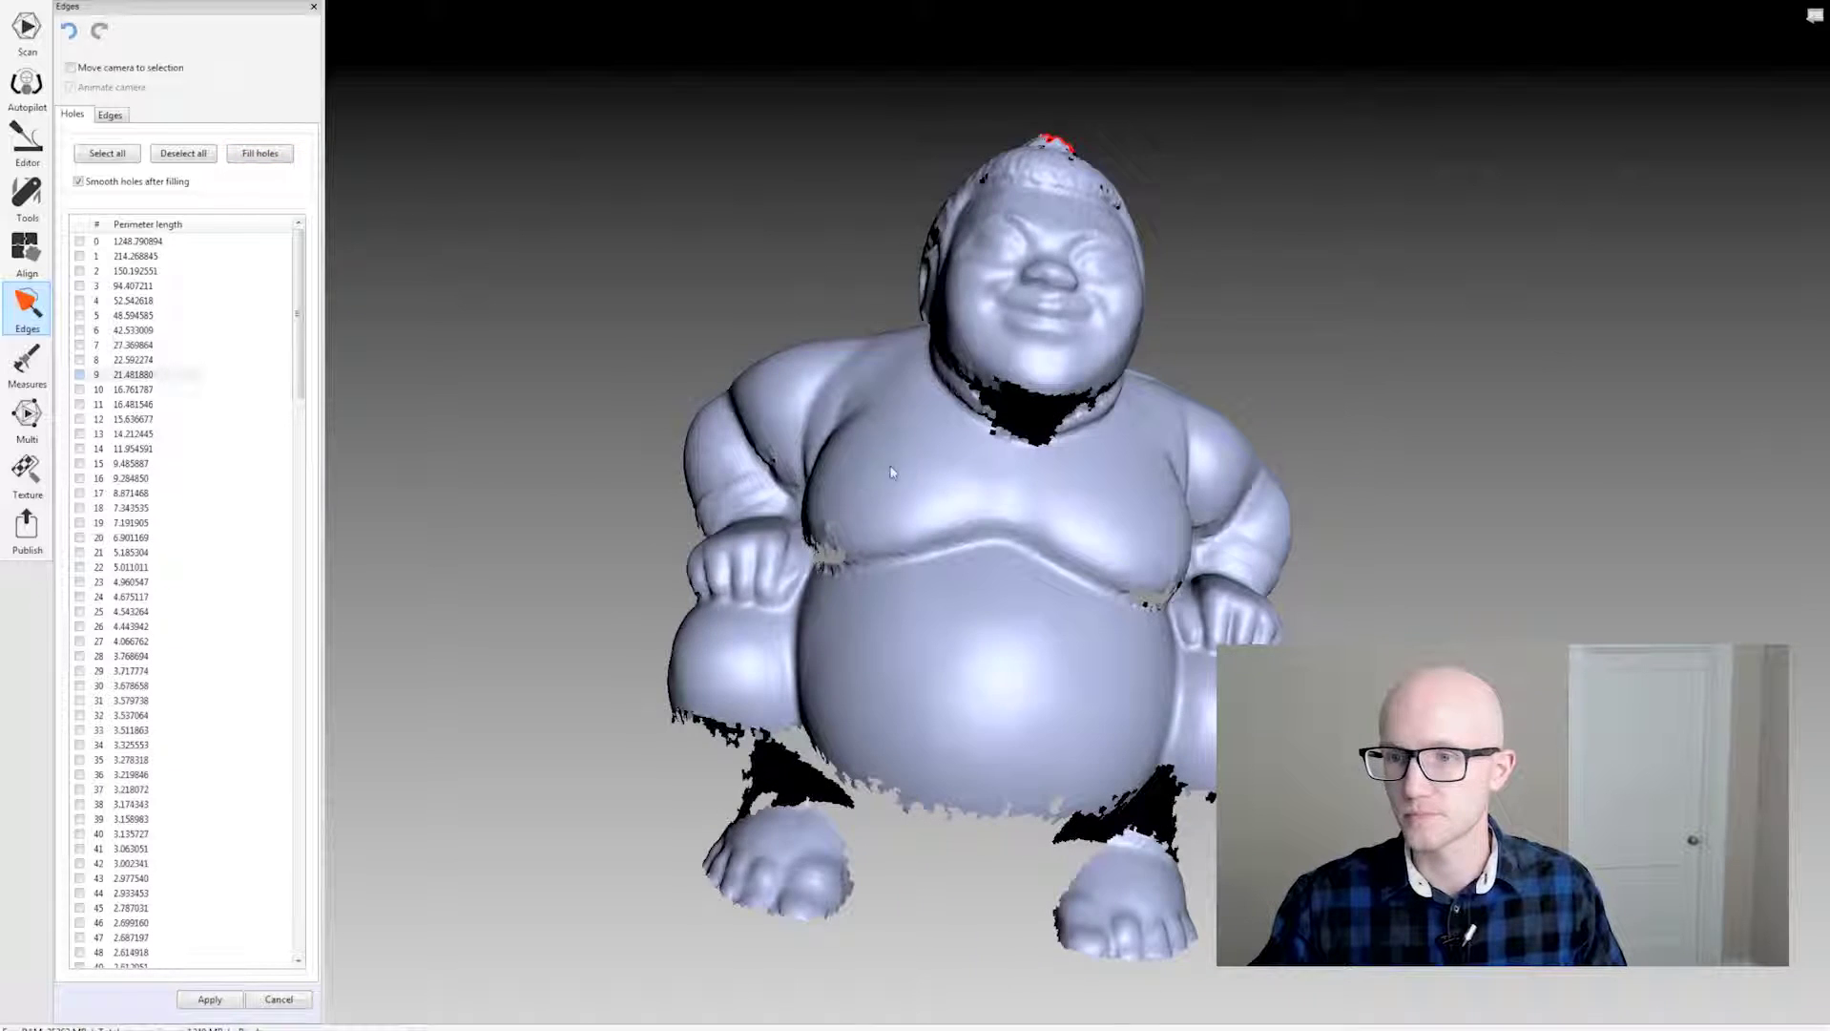
{"action": "left_click_drag", "start_coordinate": [773, 465], "coordinate": [872, 364]}
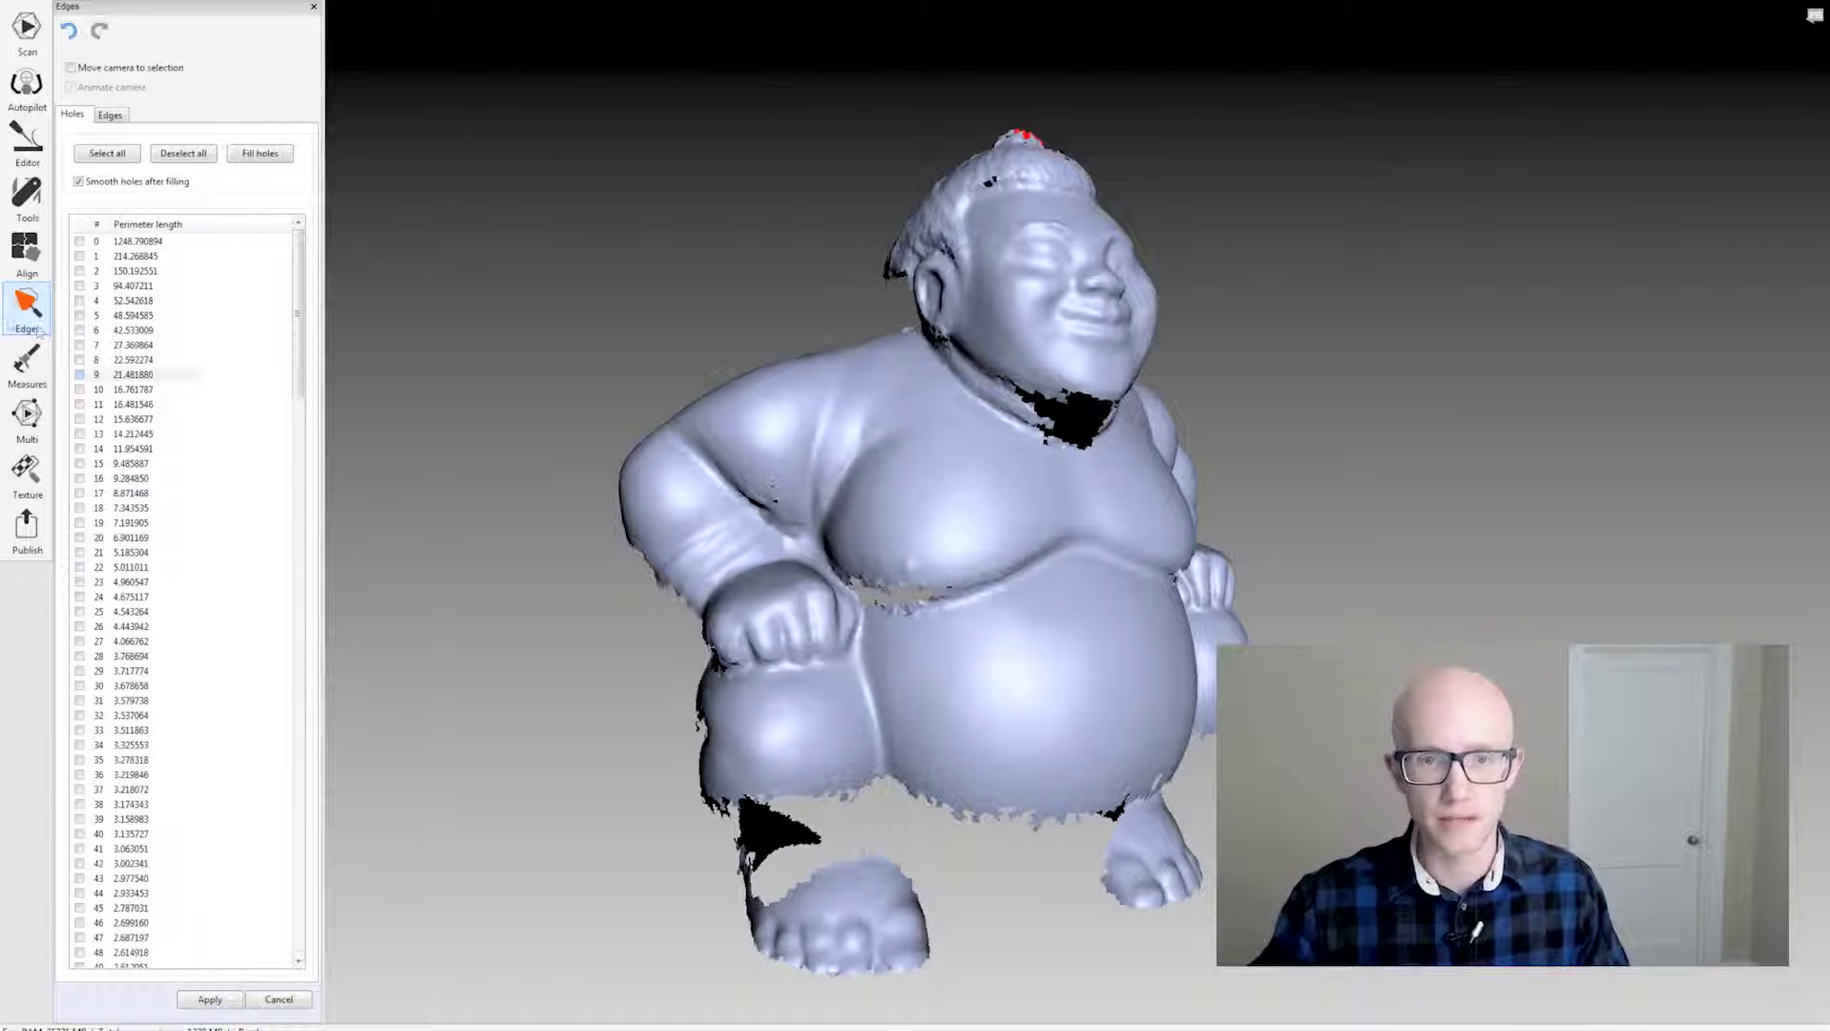
{"action": "left_click_drag", "start_coordinate": [710, 238], "coordinate": [597, 281]}
{"action": "left_click_drag", "start_coordinate": [1353, 304], "coordinate": [1240, 309]}
{"action": "left_click_drag", "start_coordinate": [1430, 434], "coordinate": [1304, 401]}
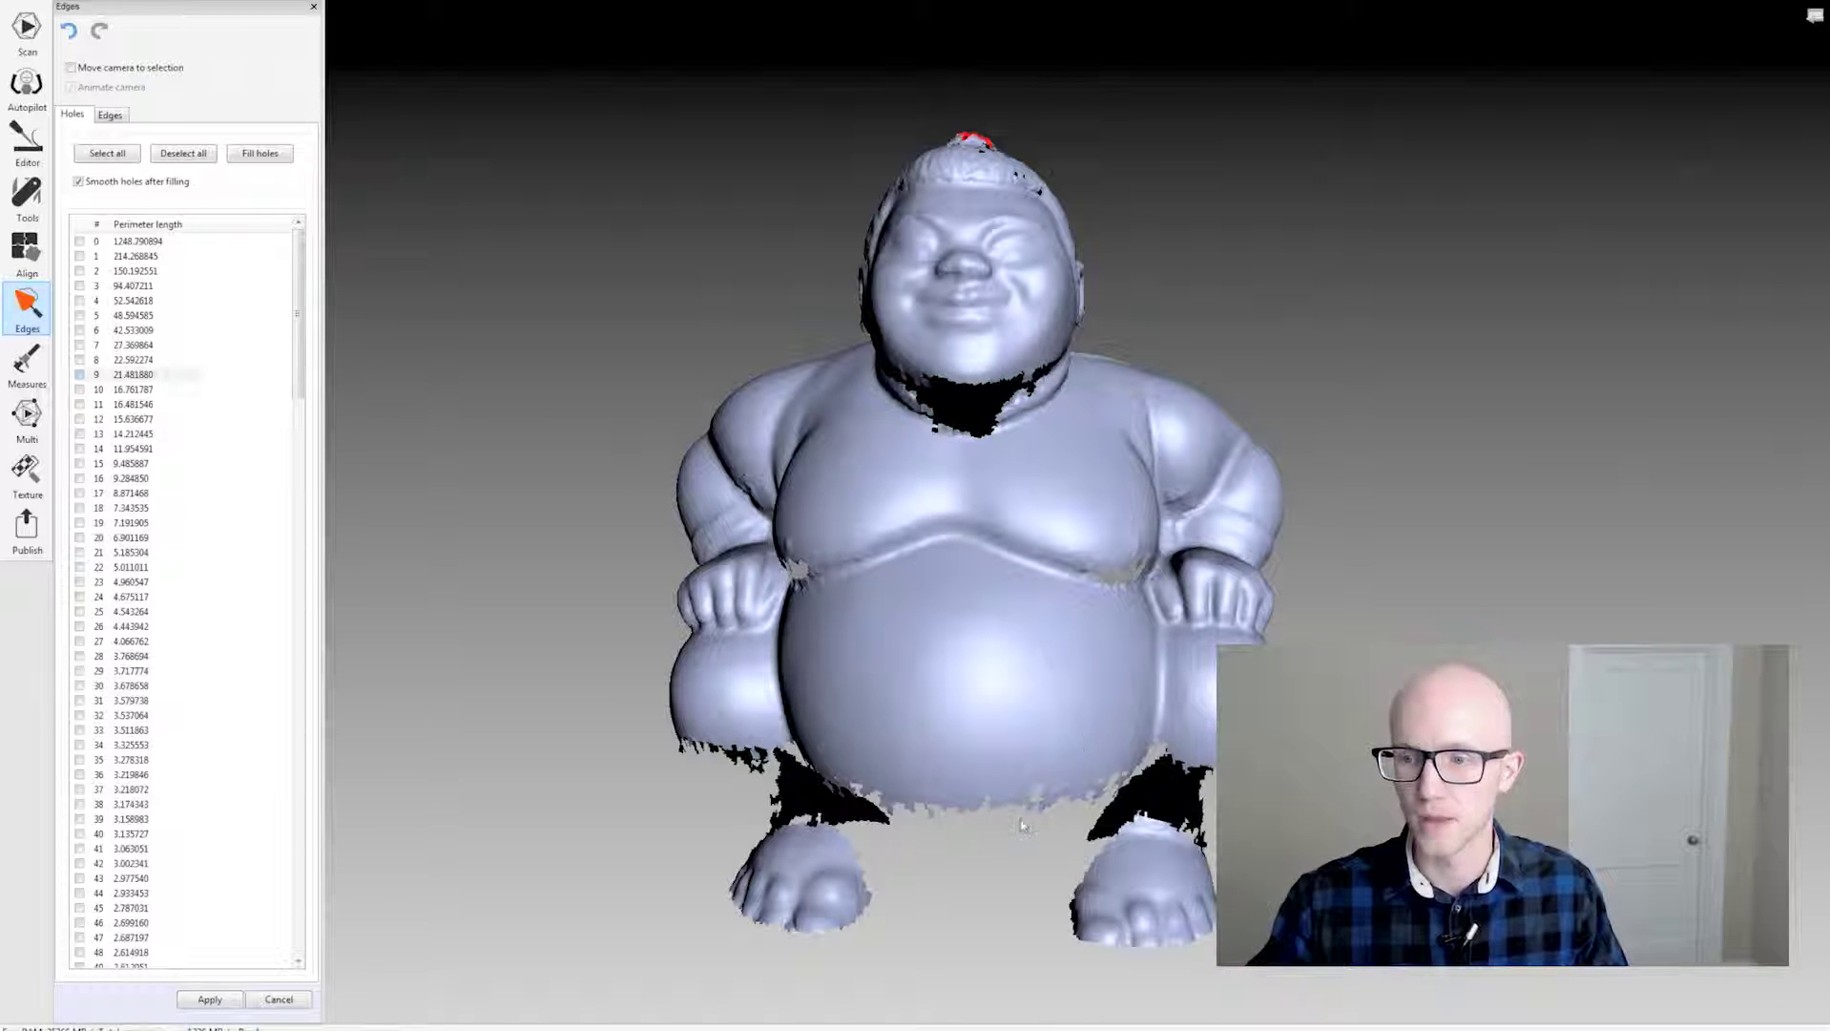
{"action": "left_click_drag", "start_coordinate": [1013, 813], "coordinate": [821, 453]}
{"action": "left_click_drag", "start_coordinate": [1327, 601], "coordinate": [1100, 537]}
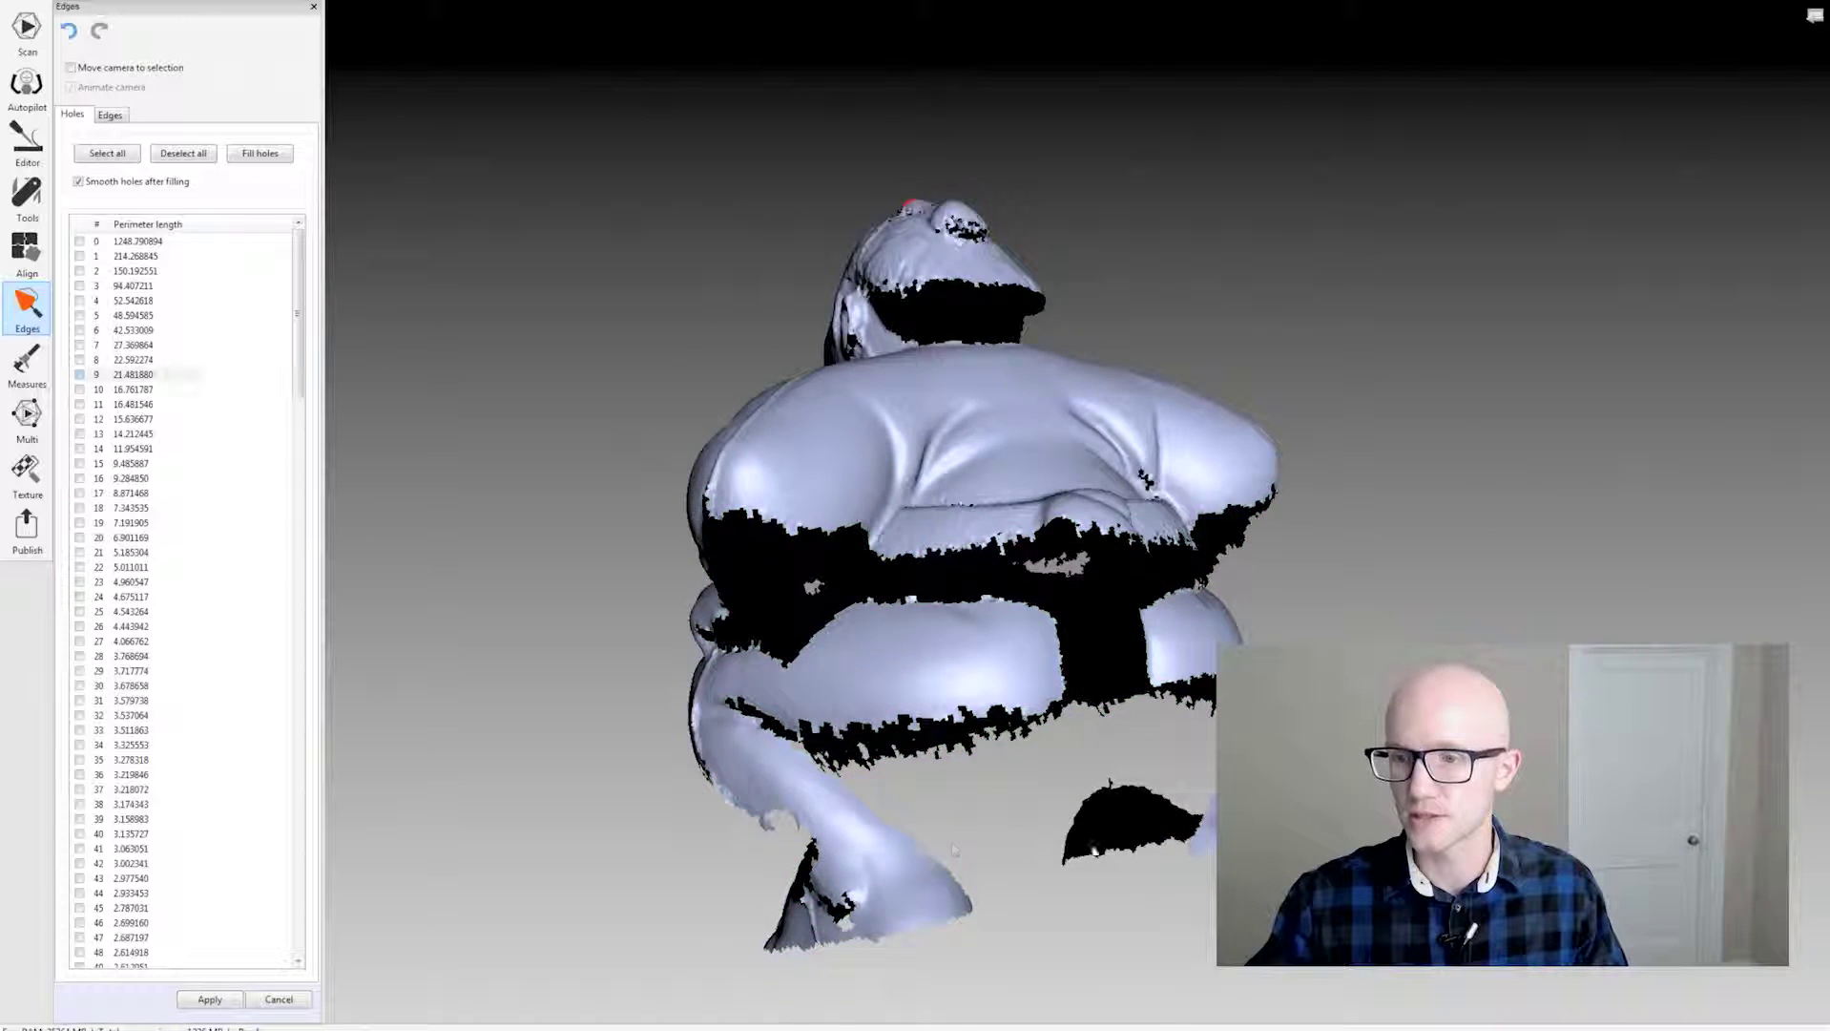
{"action": "left_click_drag", "start_coordinate": [1095, 848], "coordinate": [1097, 806]}
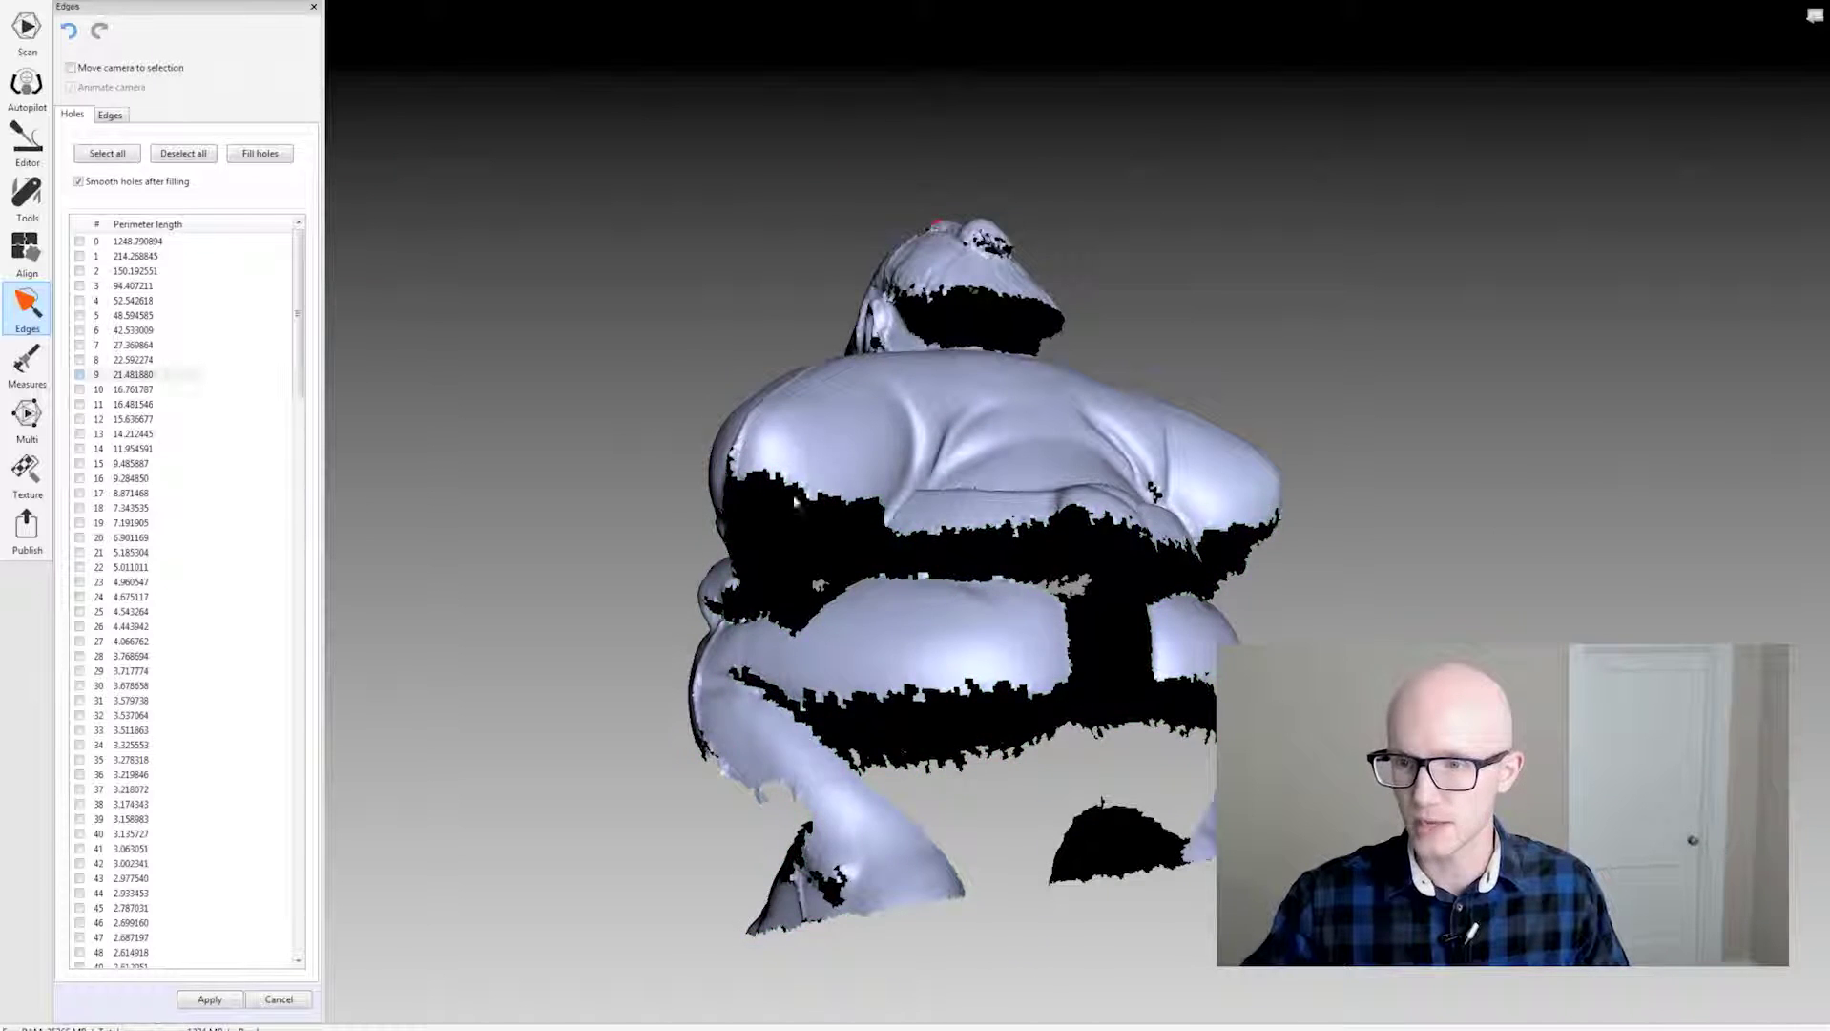
{"action": "left_click_drag", "start_coordinate": [1131, 516], "coordinate": [1431, 592]}
{"action": "scroll", "coordinate": [1251, 660], "scroll_direction": "up", "scroll_amount": 1}
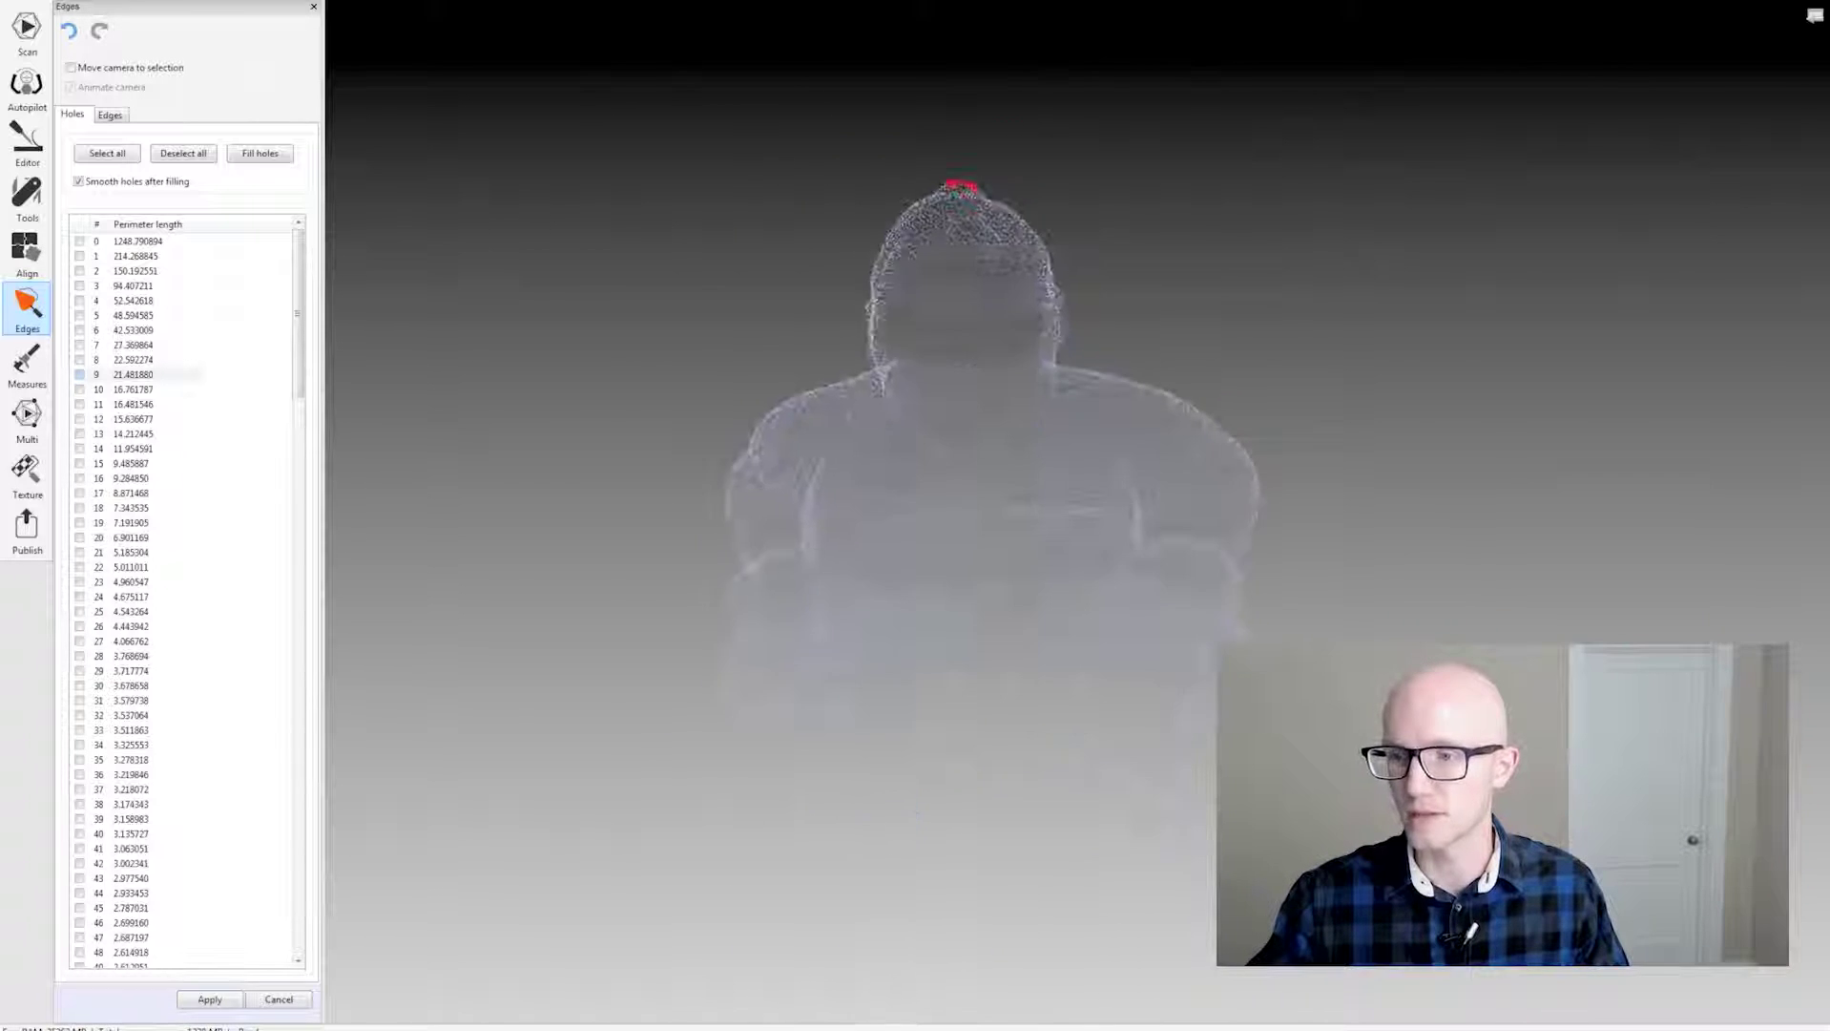
{"action": "middle_click_drag", "start_coordinate": [1252, 660], "coordinate": [1237, 613]}
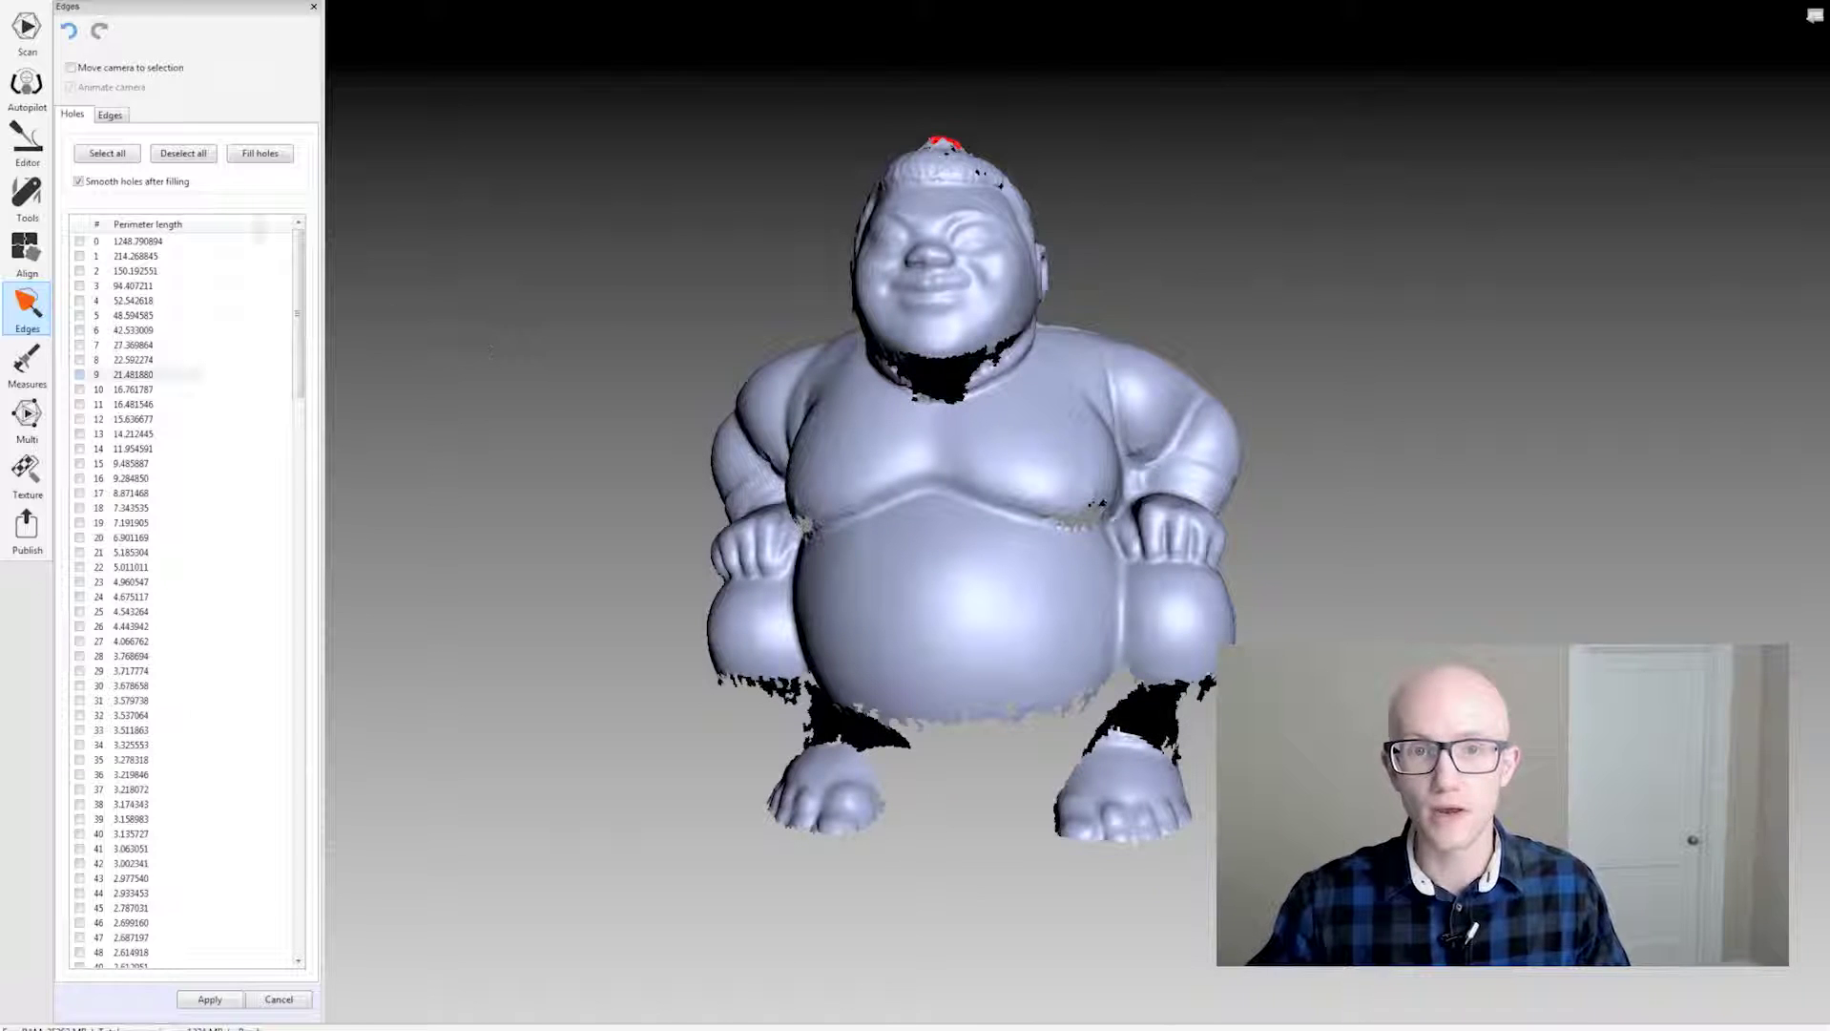
Smooth the jagged edge of the neck hole under the chin with a strength of 0.991.
{"action": "left_click", "coordinate": [110, 116]}
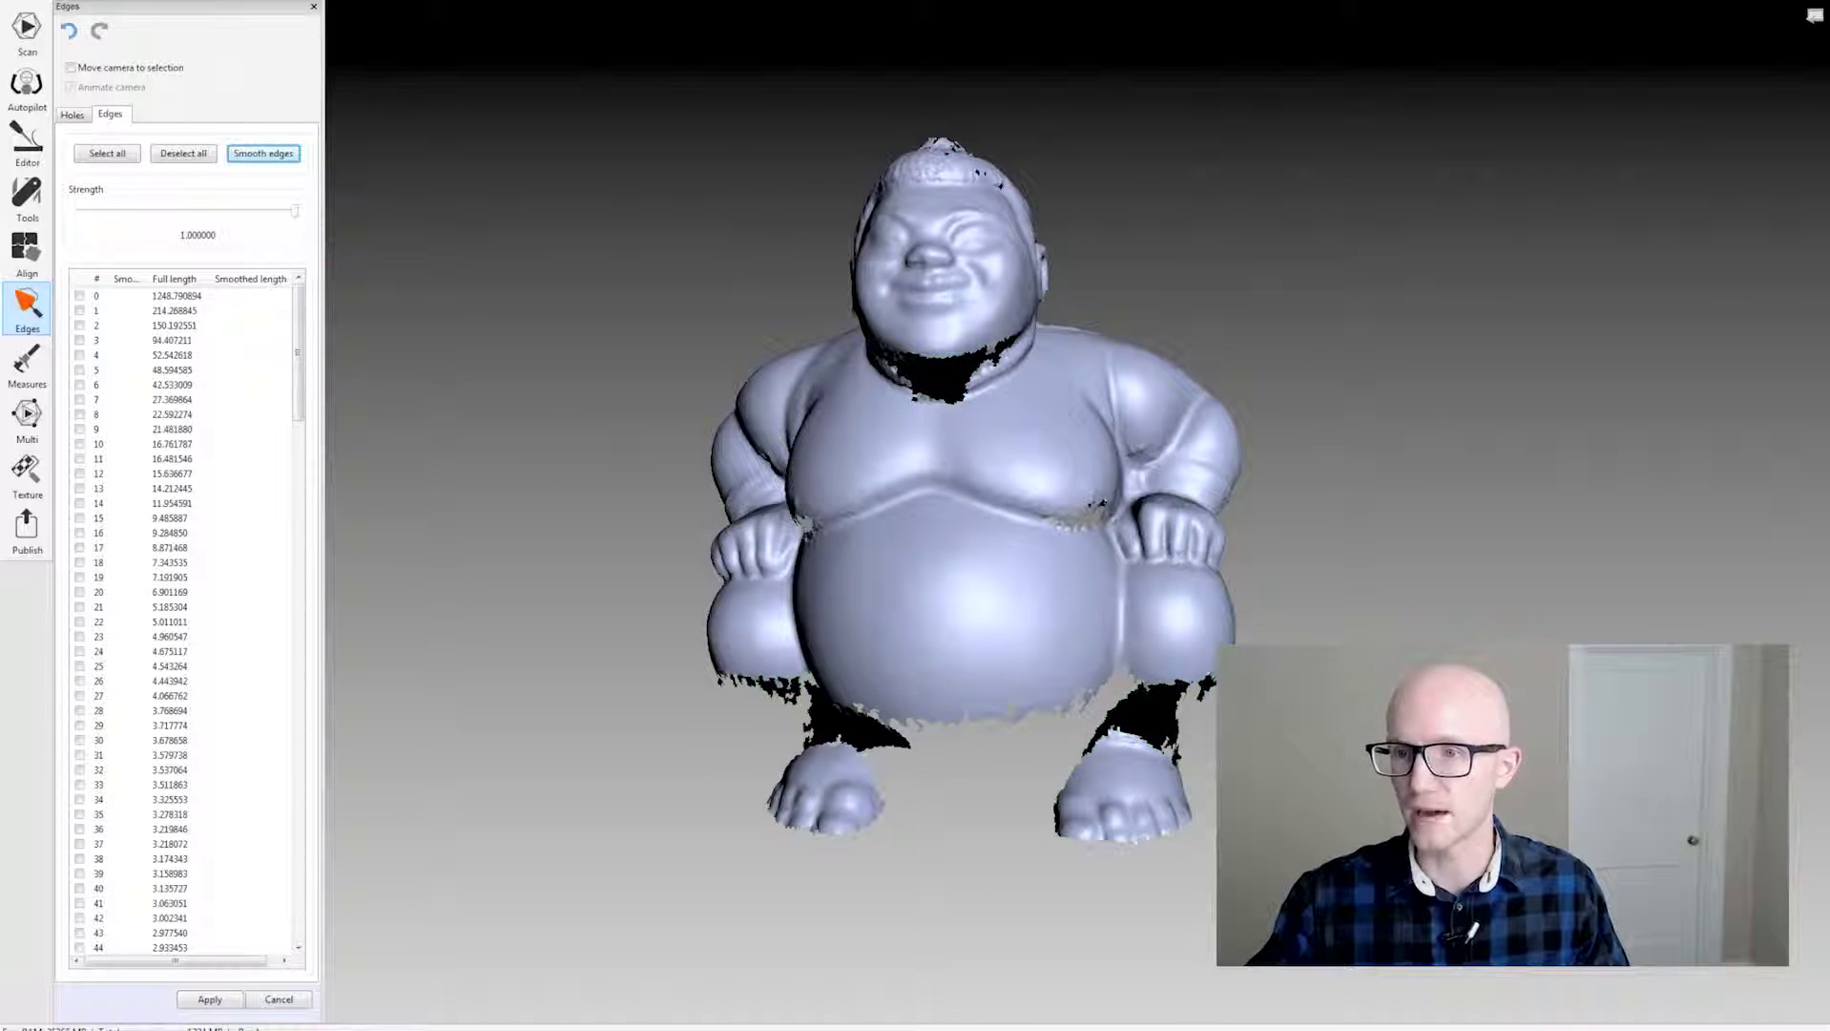
{"action": "scroll", "coordinate": [778, 287], "scroll_direction": "up", "scroll_amount": 3}
{"action": "middle_click_drag", "start_coordinate": [880, 269], "coordinate": [990, 436]}
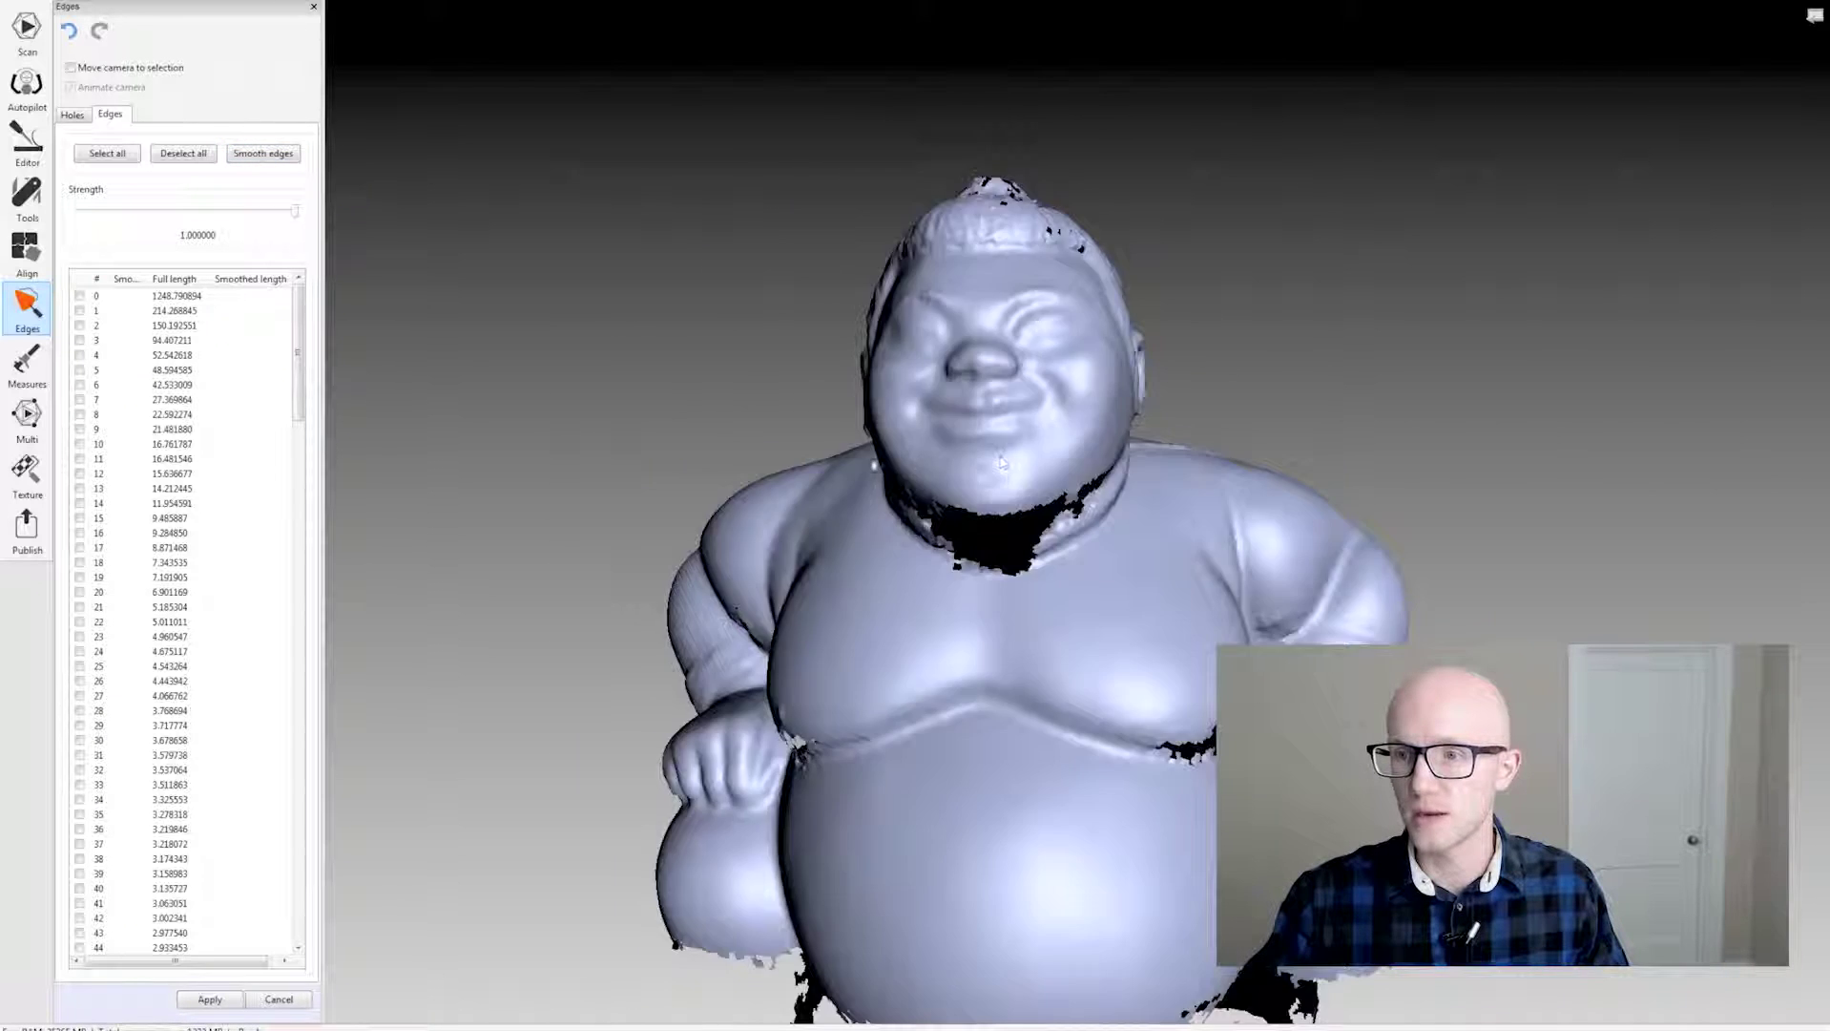
{"action": "scroll", "coordinate": [935, 462], "scroll_direction": "up", "scroll_amount": 5}
{"action": "scroll", "coordinate": [1009, 572], "scroll_direction": "up", "scroll_amount": 2}
{"action": "left_click_drag", "start_coordinate": [1009, 573], "coordinate": [1014, 492]}
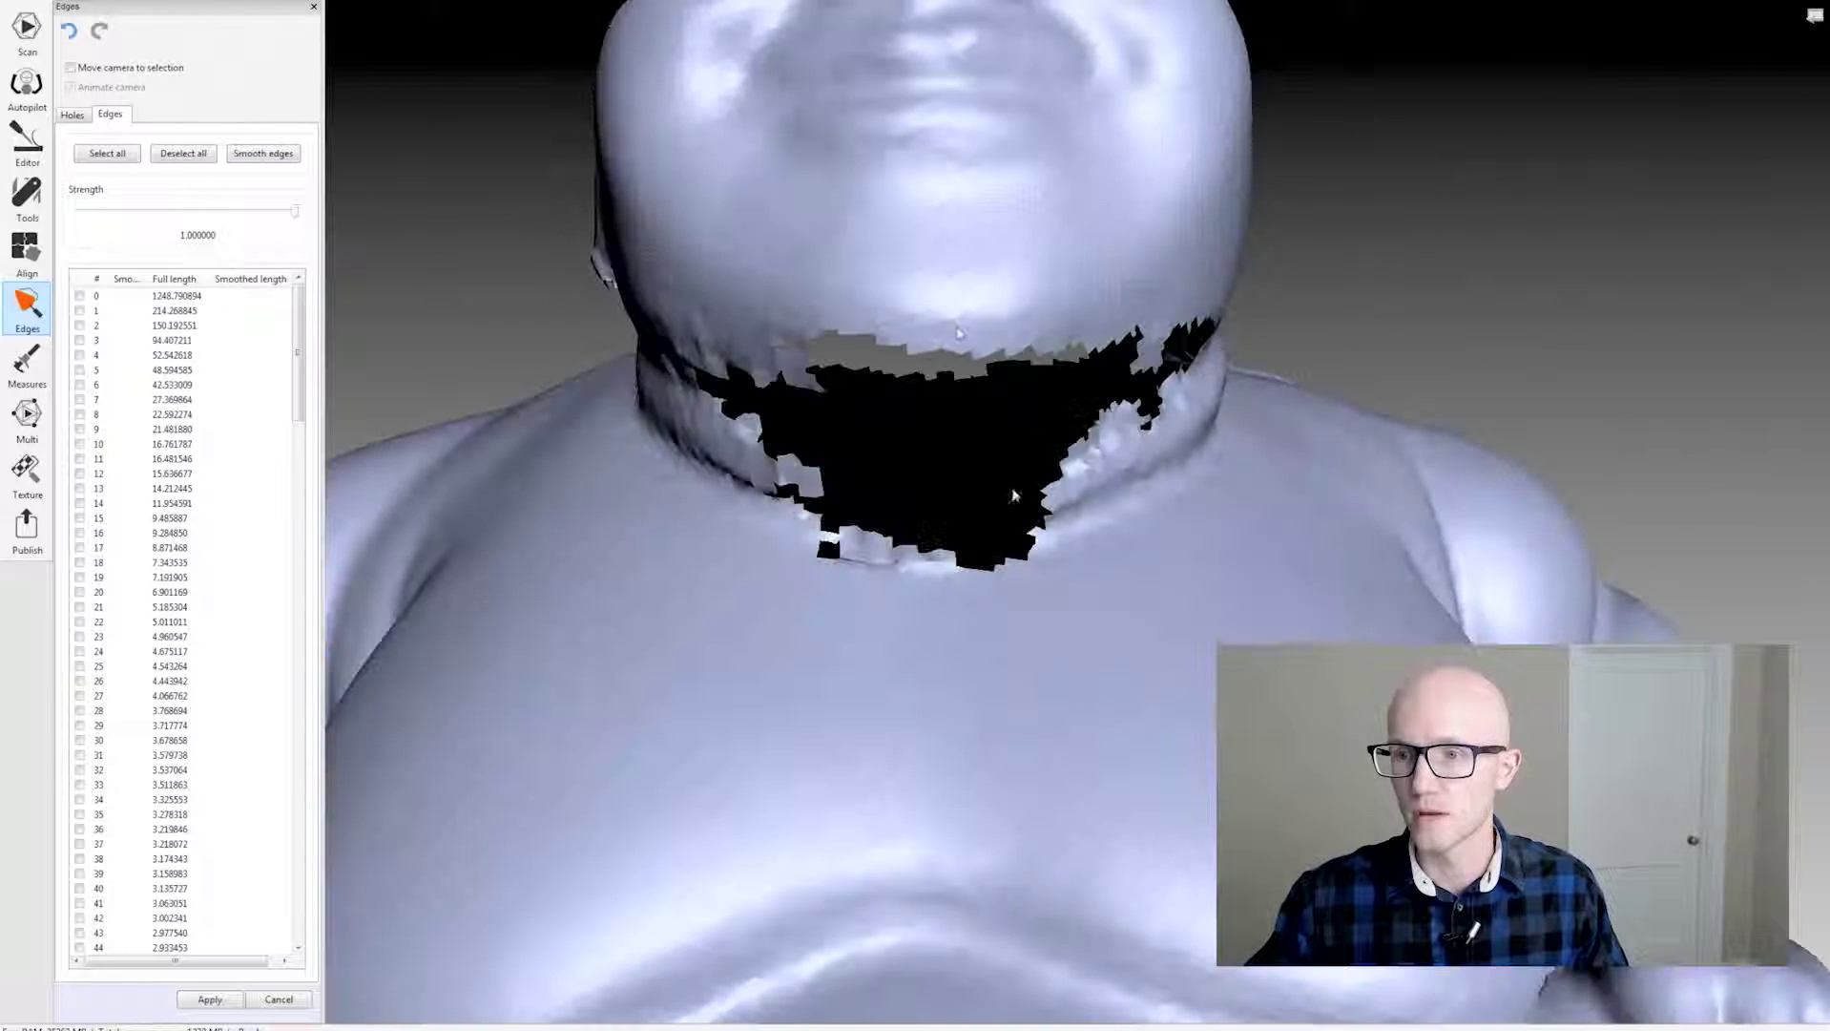
{"action": "mouse_move", "coordinate": [957, 309]}
{"action": "left_mouse_down"}
{"action": "mouse_move", "coordinate": [935, 447]}
{"action": "mouse_move", "coordinate": [887, 398]}
{"action": "mouse_move", "coordinate": [963, 327]}
{"action": "left_mouse_up"}
{"action": "left_click", "coordinate": [962, 315]}
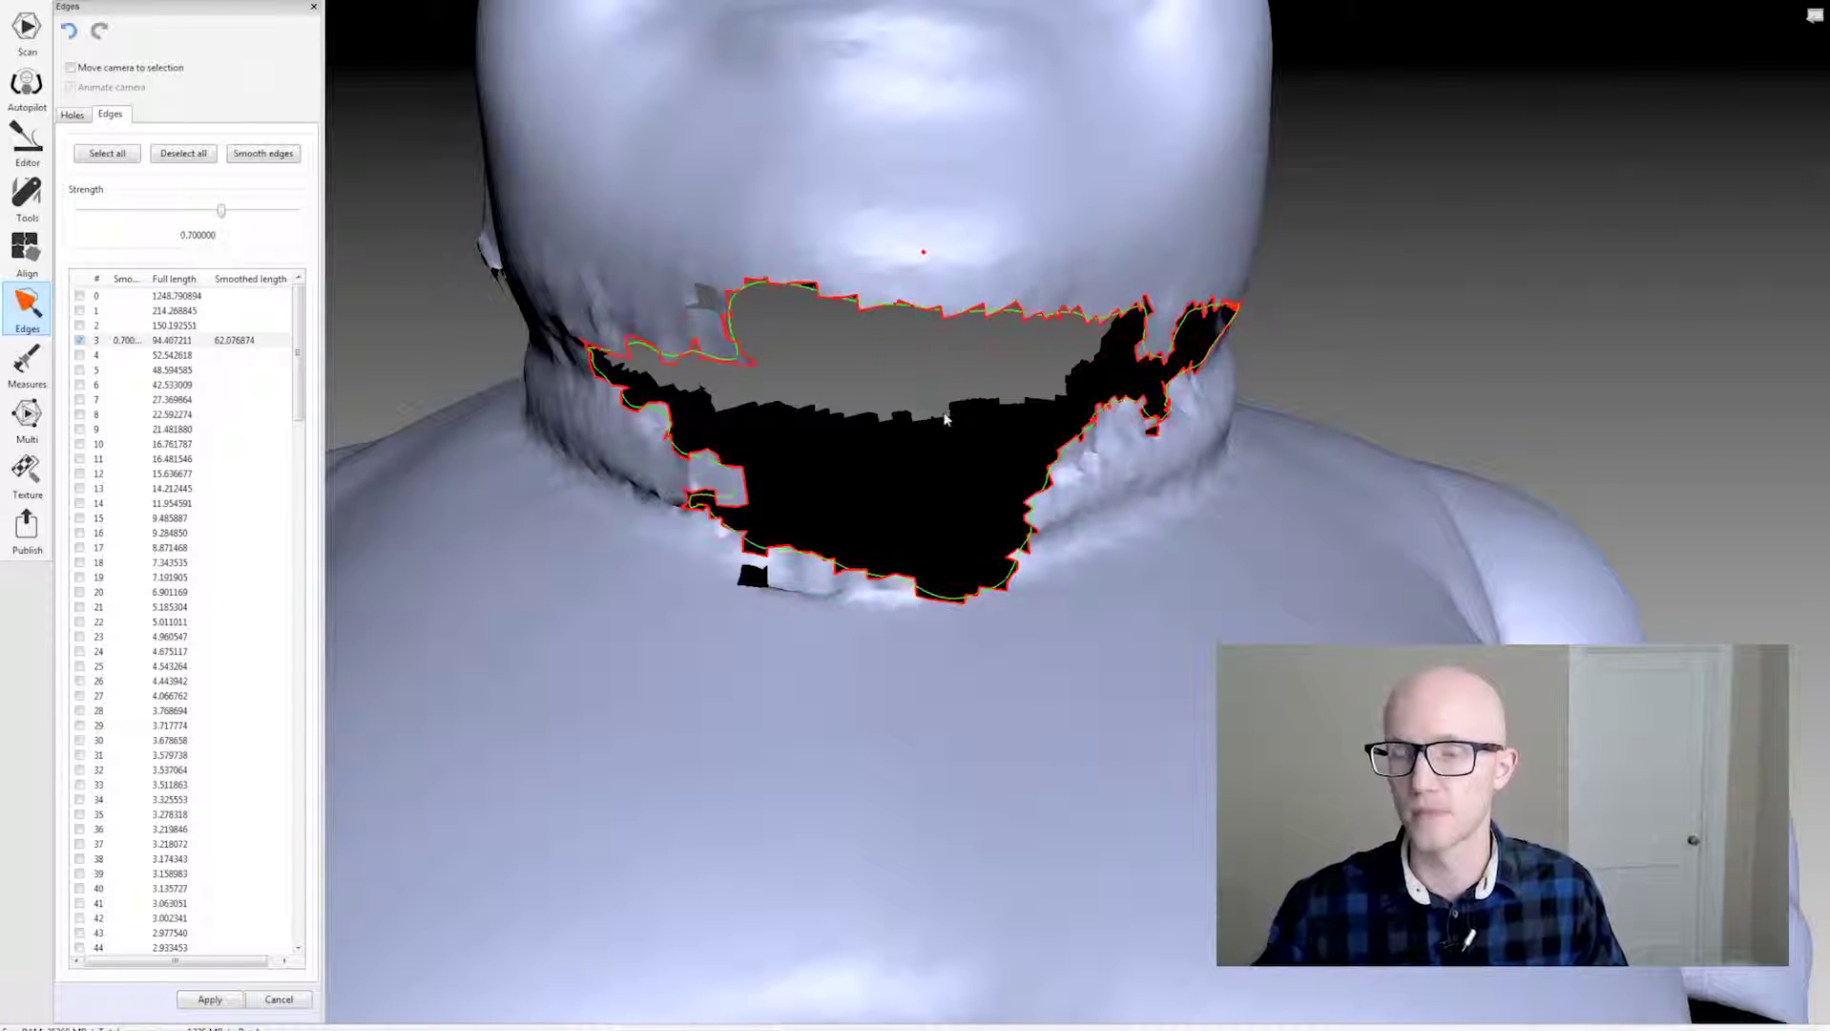
{"action": "scroll", "coordinate": [745, 310], "scroll_direction": "up", "scroll_amount": 4}
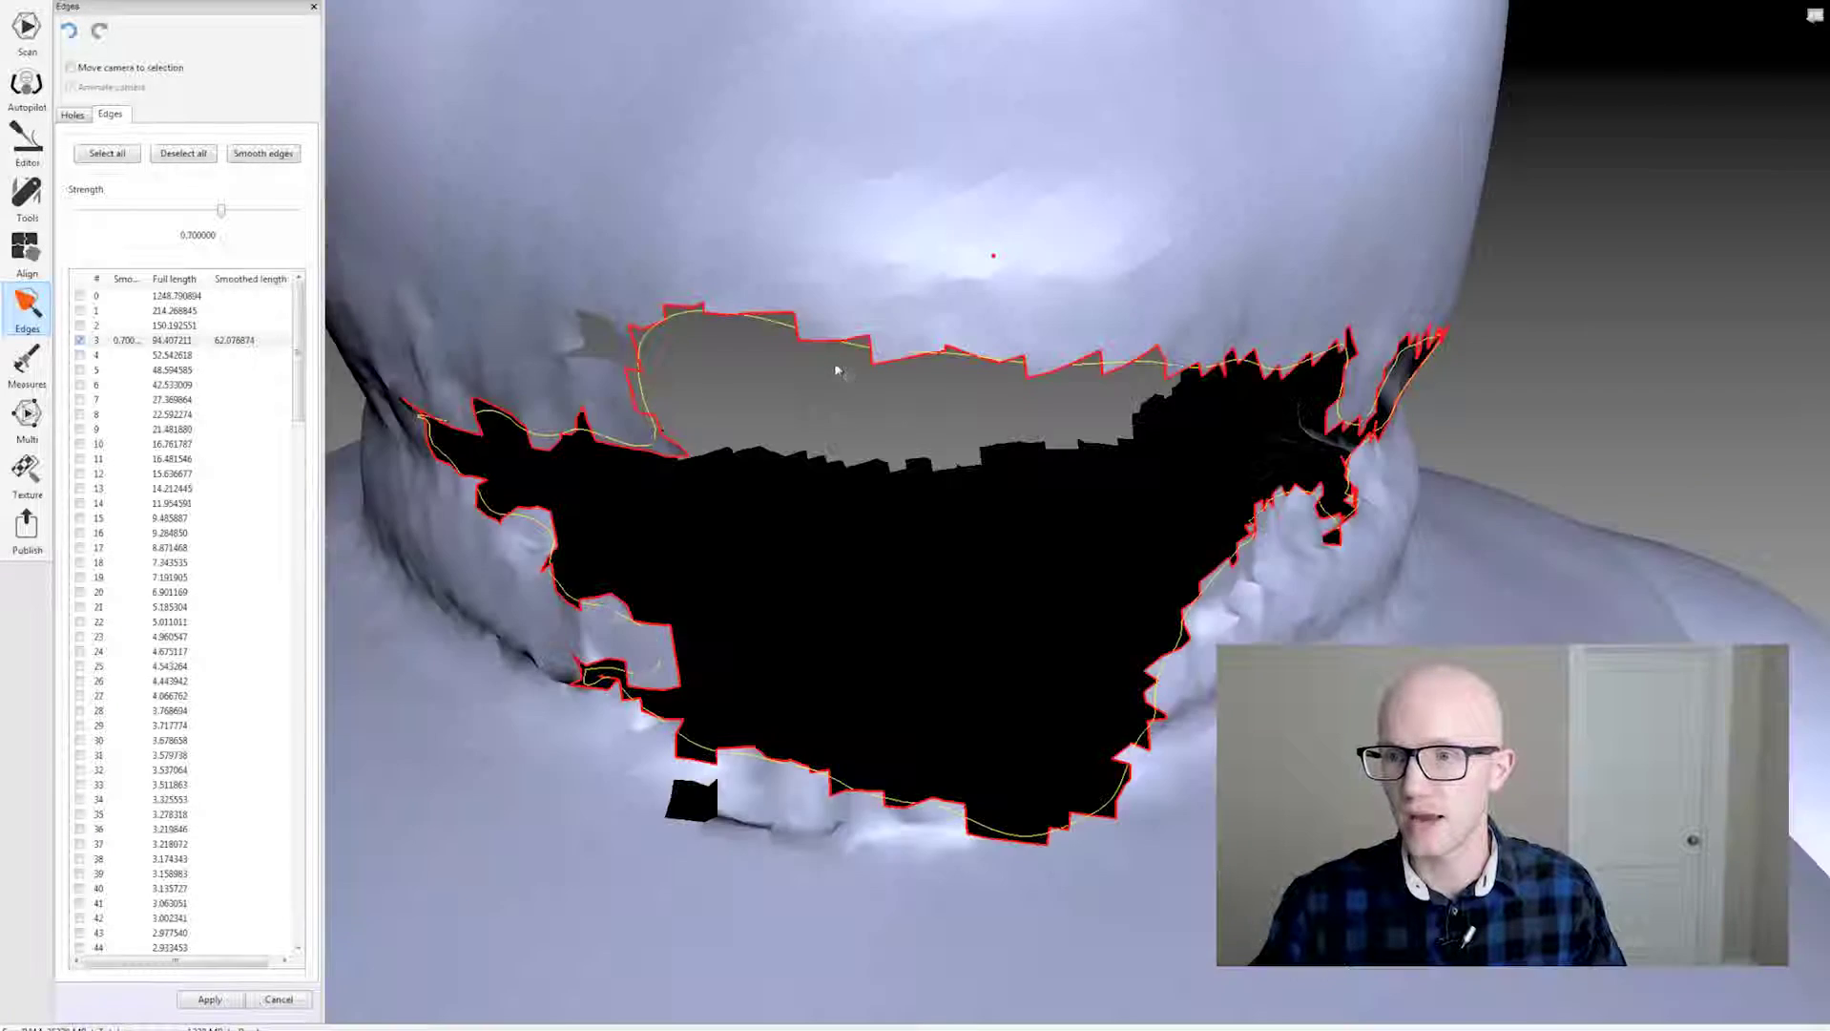
{"action": "scroll", "coordinate": [903, 389], "scroll_direction": "down", "scroll_amount": 2}
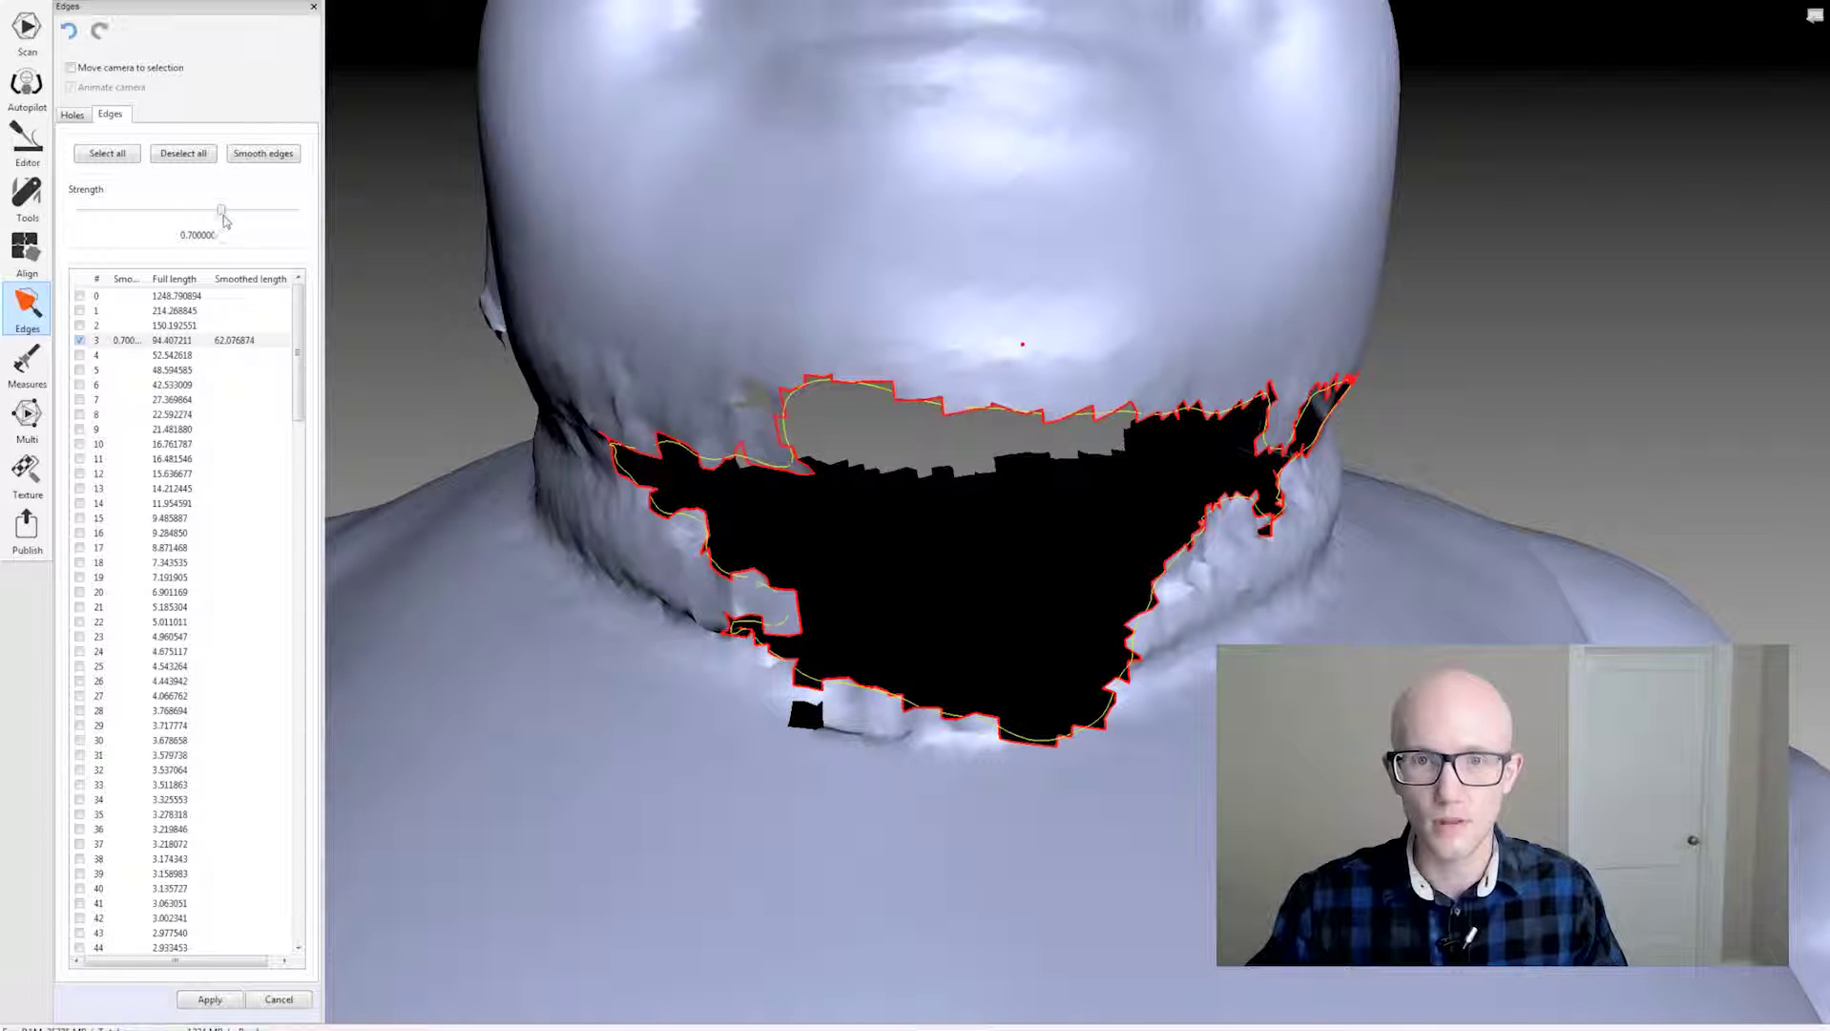
{"action": "left_click_drag", "start_coordinate": [222, 210], "coordinate": [345, 233]}
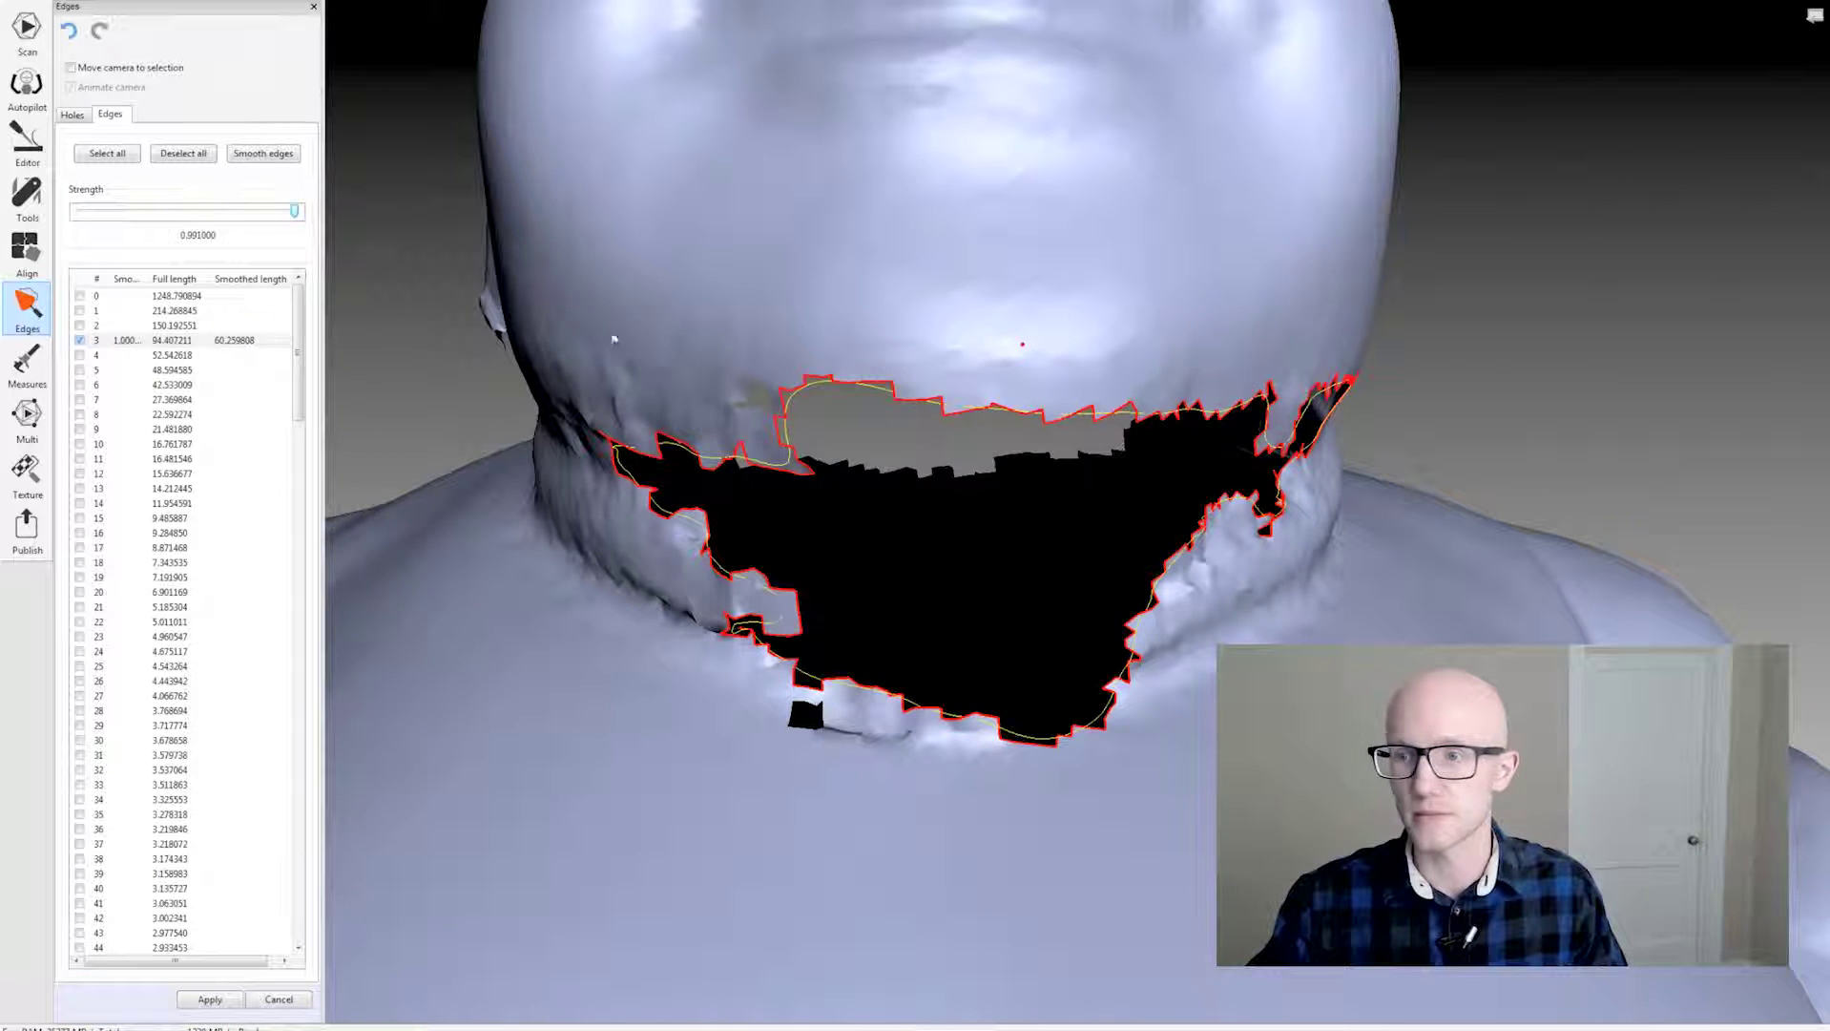
{"action": "left_click_drag", "start_coordinate": [1453, 361], "coordinate": [1420, 359]}
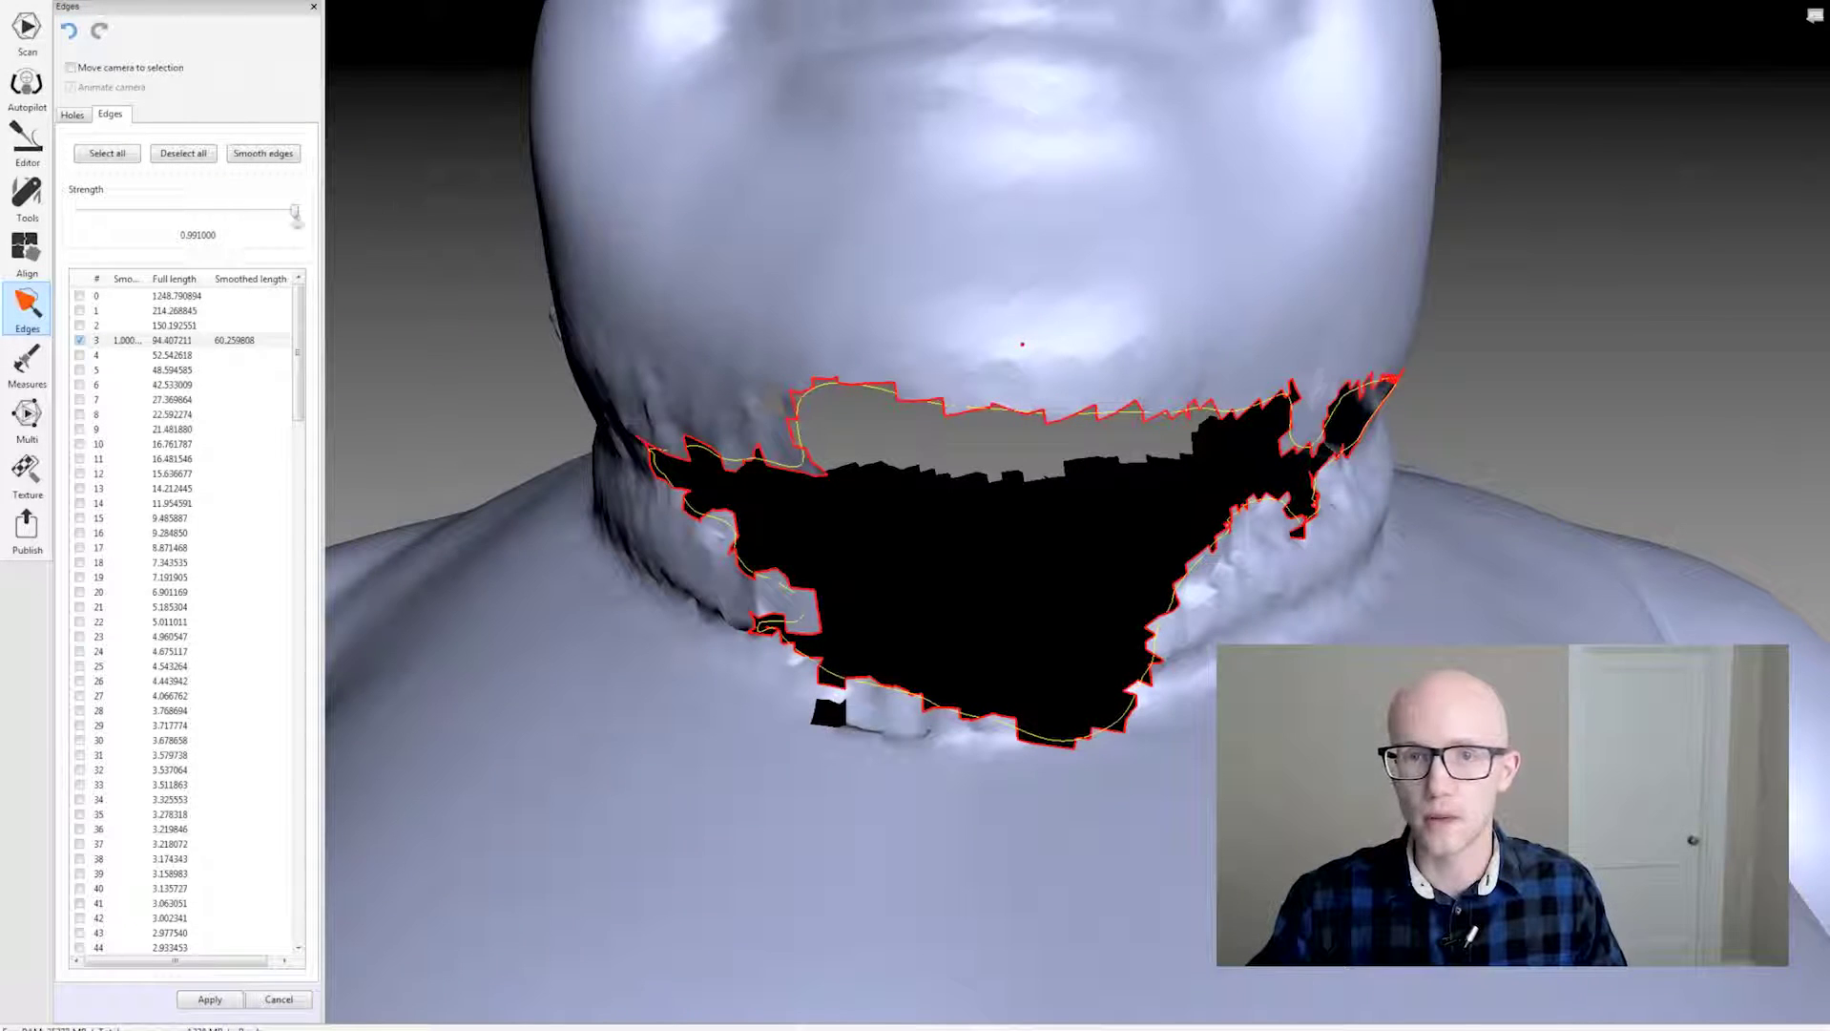
{"action": "left_click", "coordinate": [263, 153]}
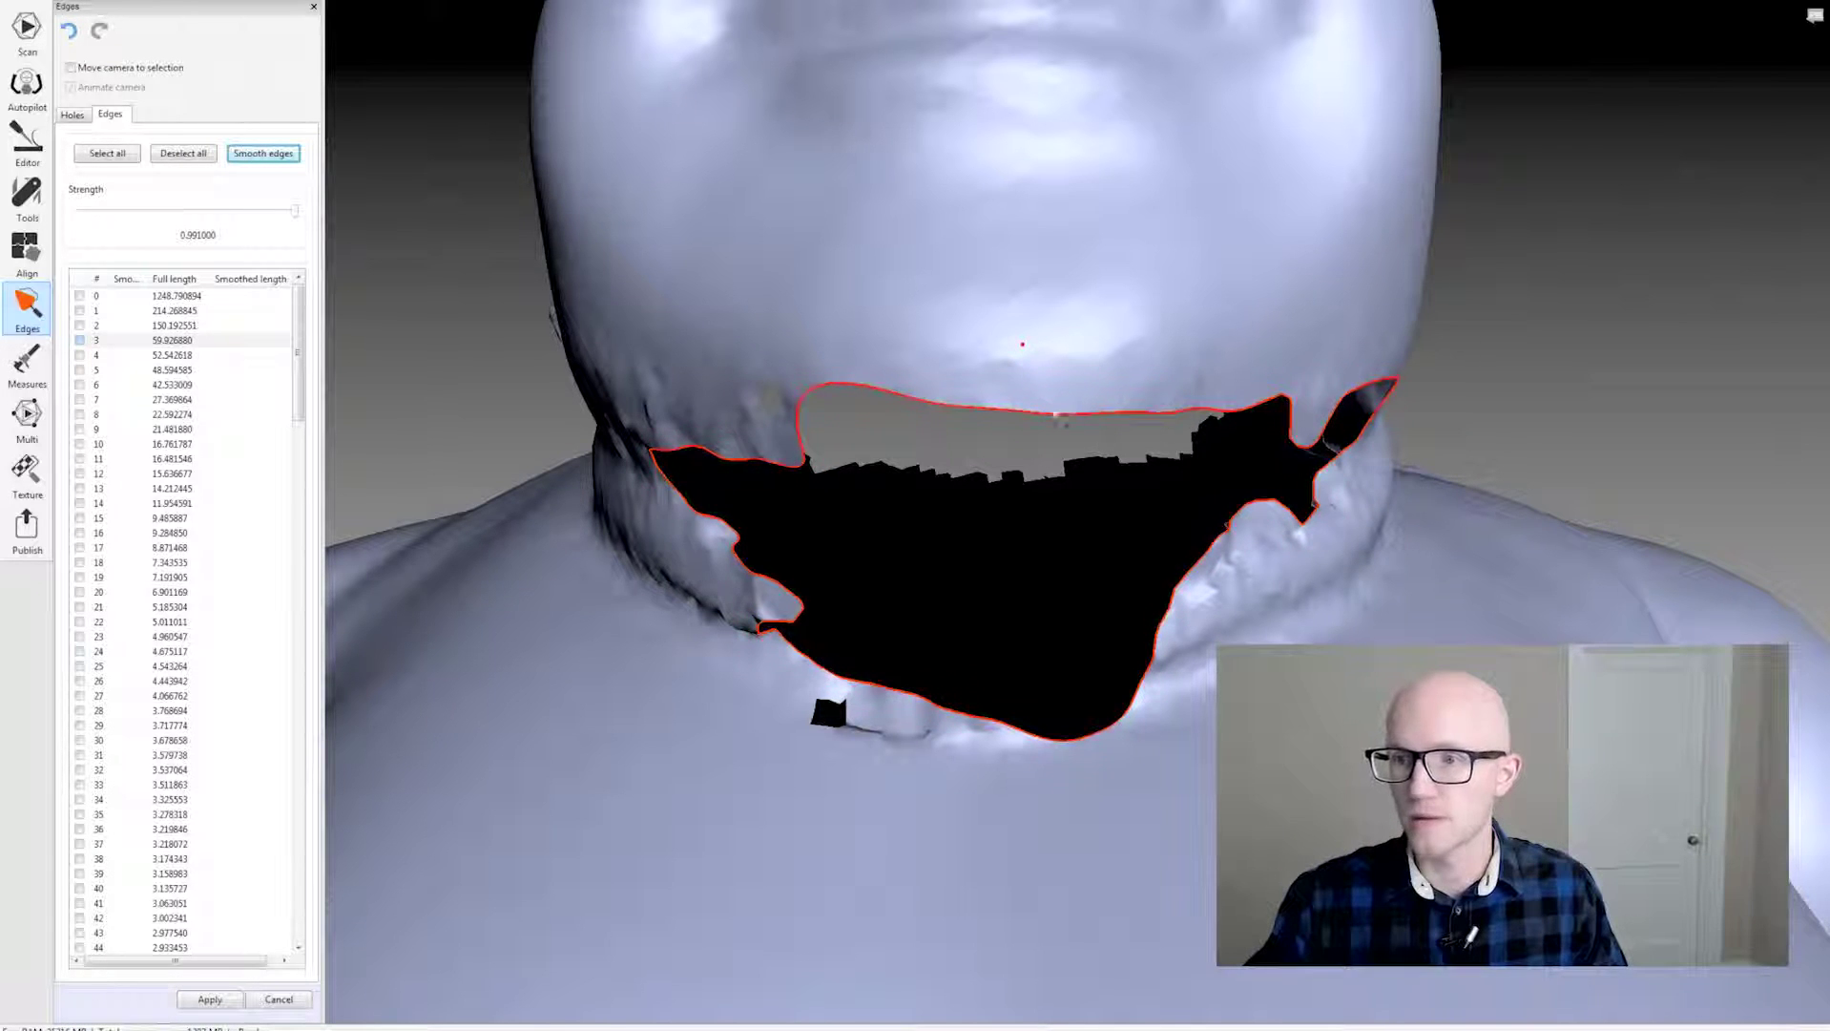
Smooth the long jagged edge running around the belly's underside, the legs and one foot with a strength of 1.0.
{"action": "scroll", "coordinate": [859, 666], "scroll_direction": "down", "scroll_amount": 5}
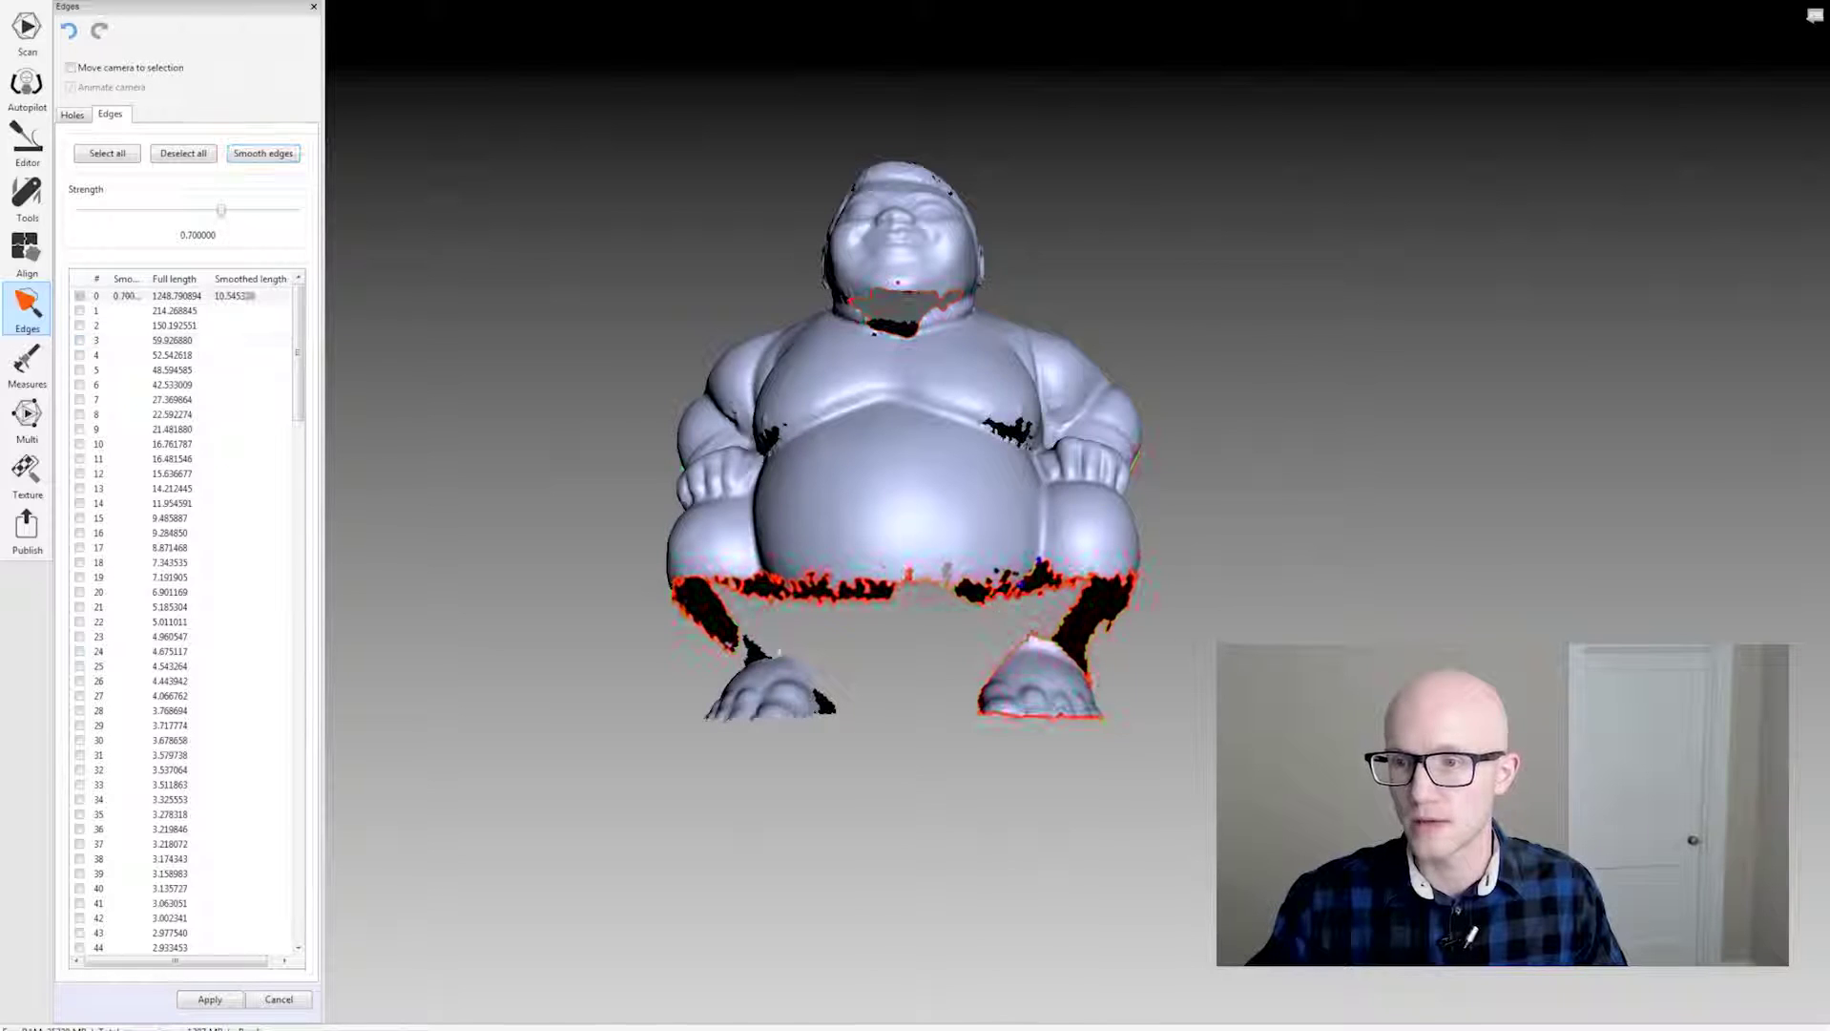
{"action": "scroll", "coordinate": [901, 672], "scroll_direction": "up", "scroll_amount": 3}
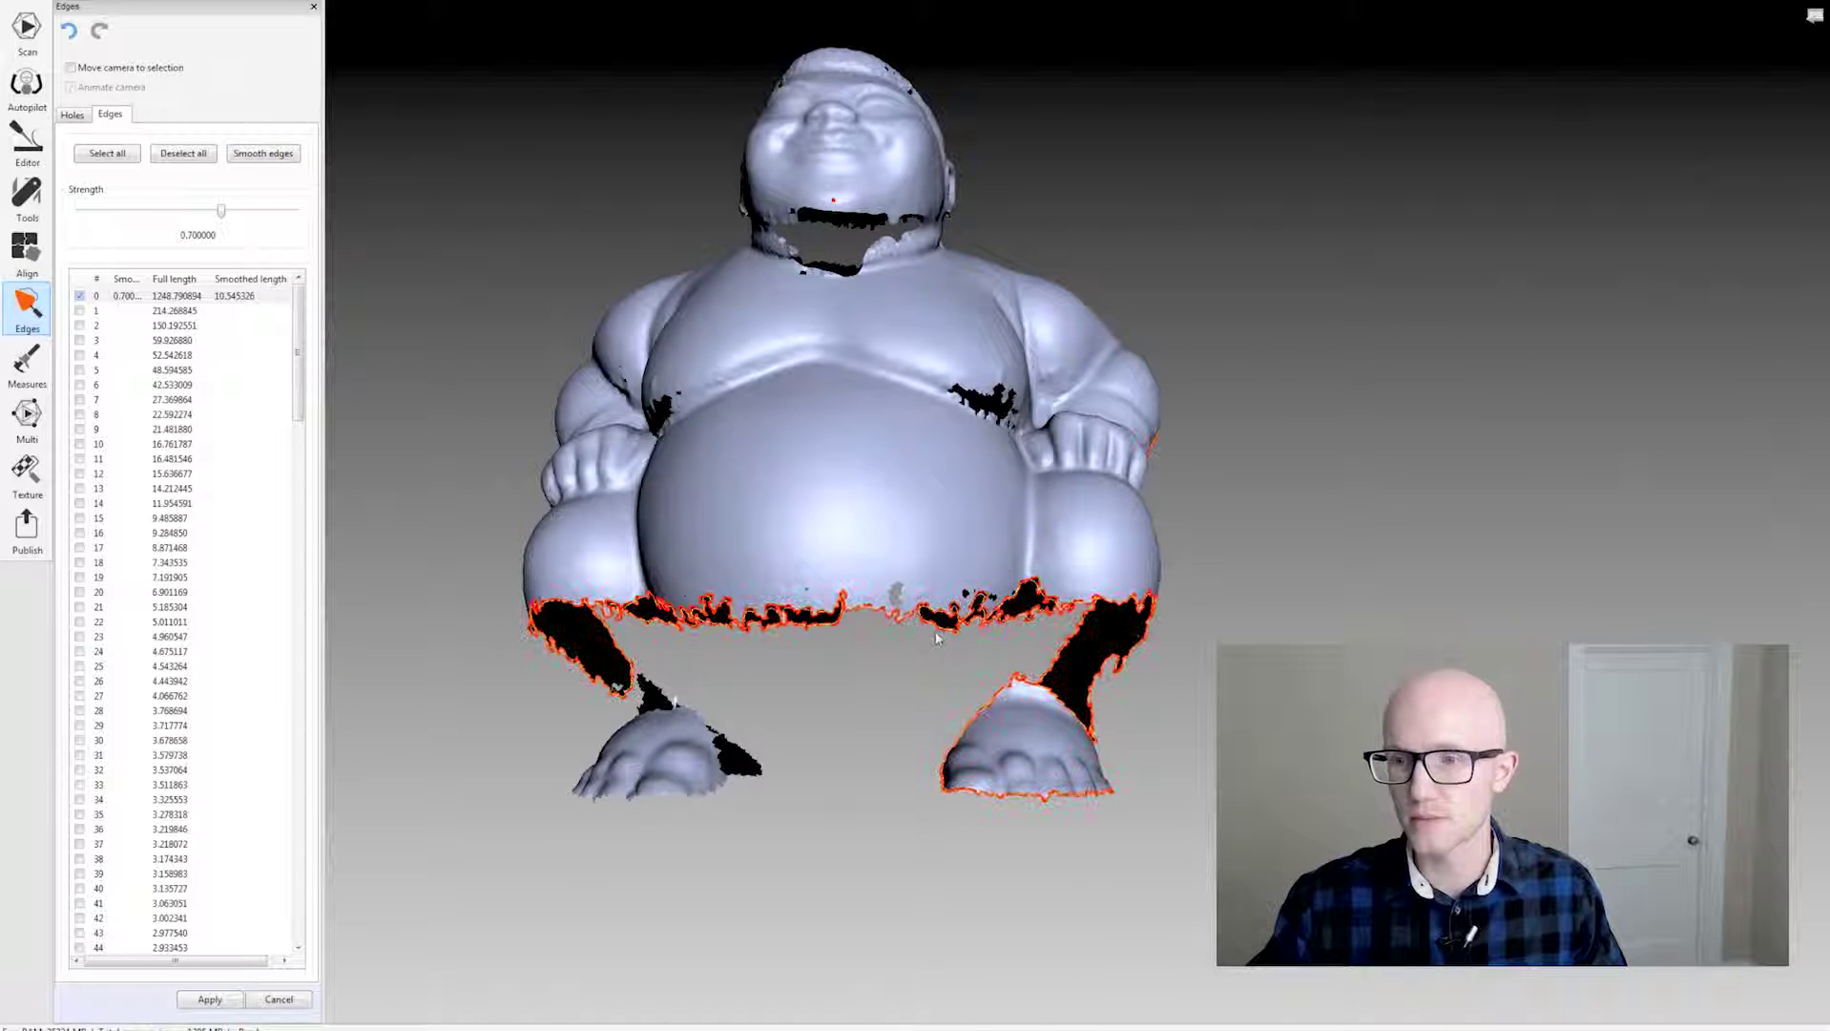
{"action": "scroll", "coordinate": [147, 420], "scroll_direction": "up", "scroll_amount": 8}
{"action": "scroll", "coordinate": [761, 653], "scroll_direction": "down", "scroll_amount": 10}
{"action": "scroll", "coordinate": [768, 650], "scroll_direction": "up", "scroll_amount": 5}
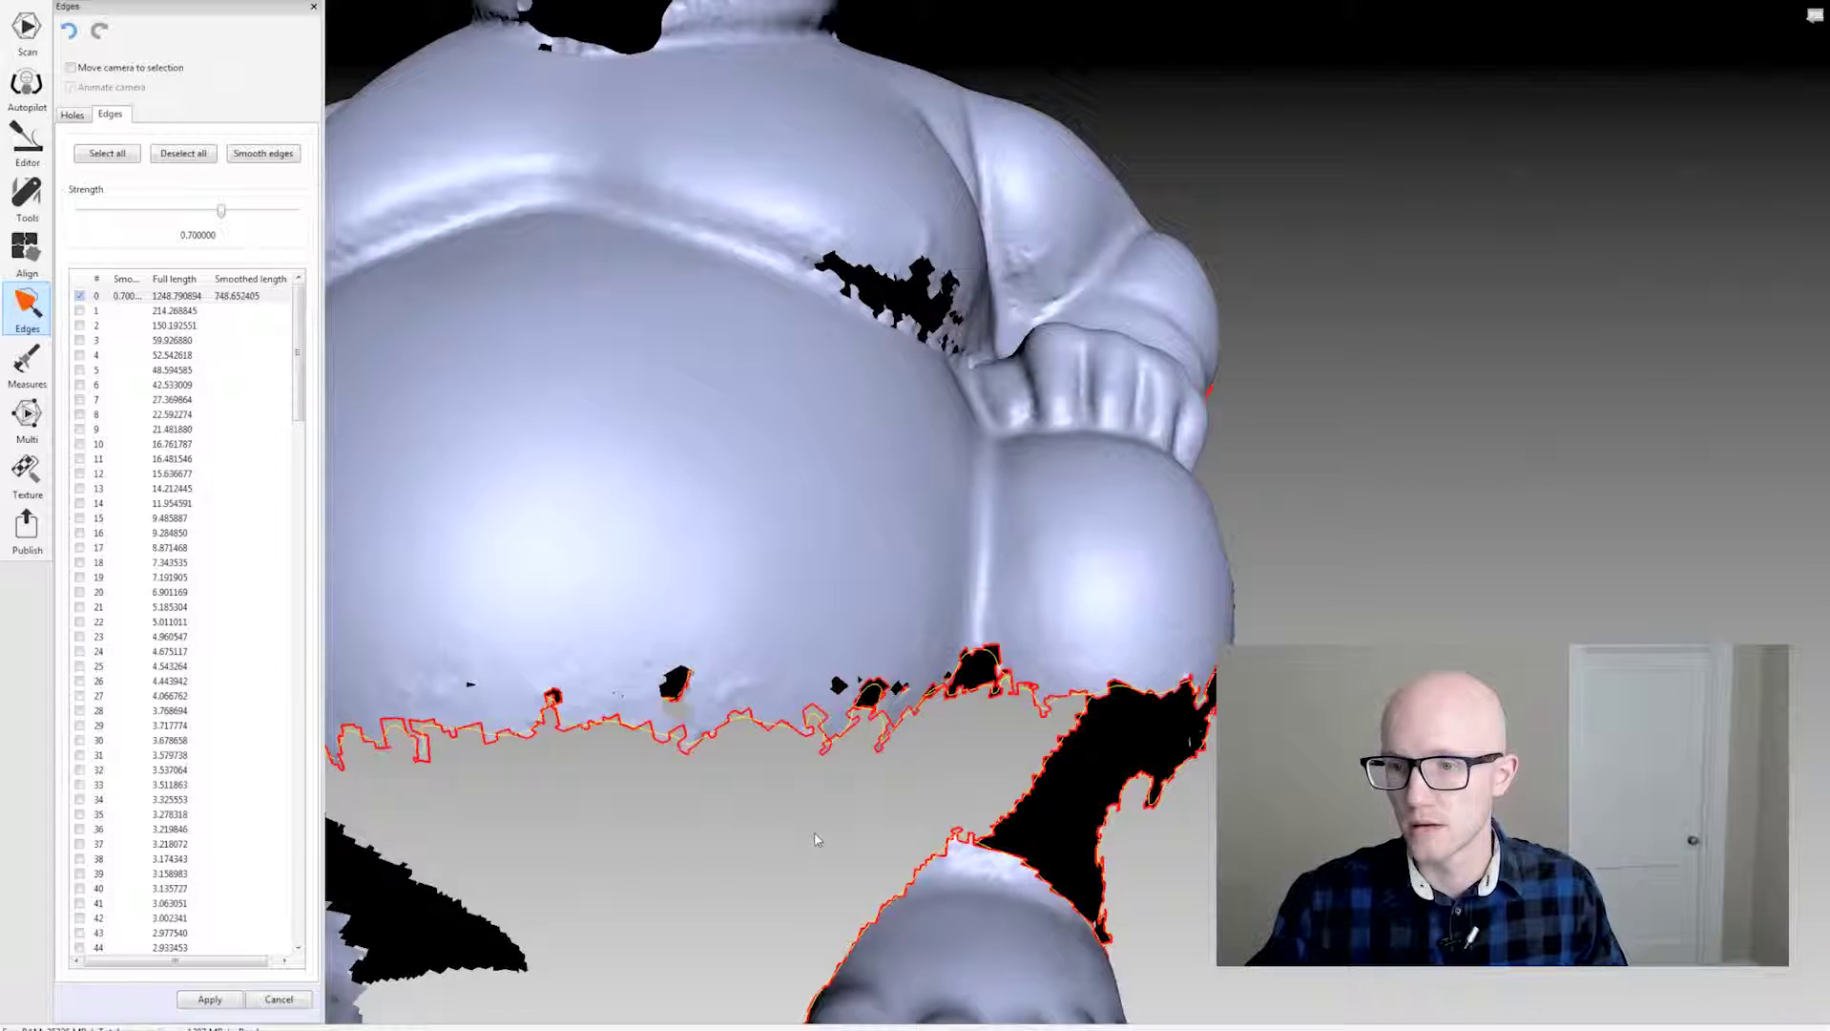
{"action": "scroll", "coordinate": [771, 818], "scroll_direction": "down", "scroll_amount": 5}
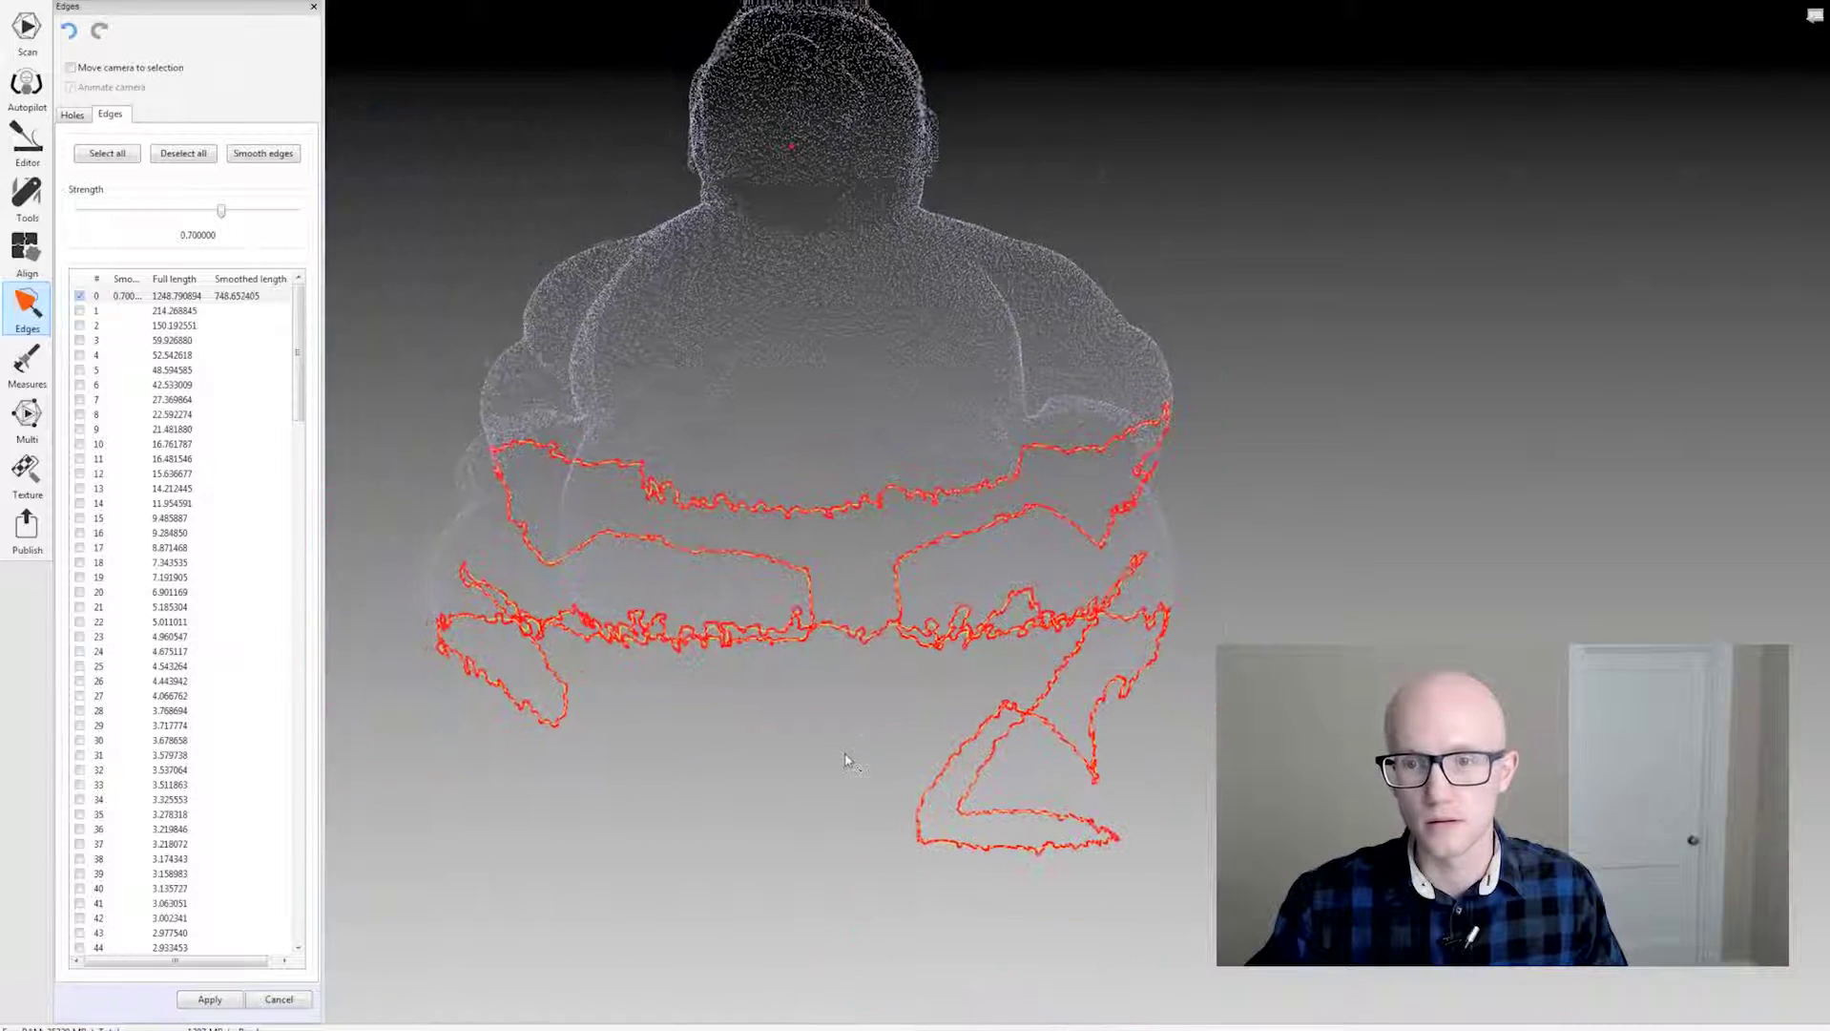
{"action": "left_click_drag", "start_coordinate": [298, 345], "coordinate": [365, 236]}
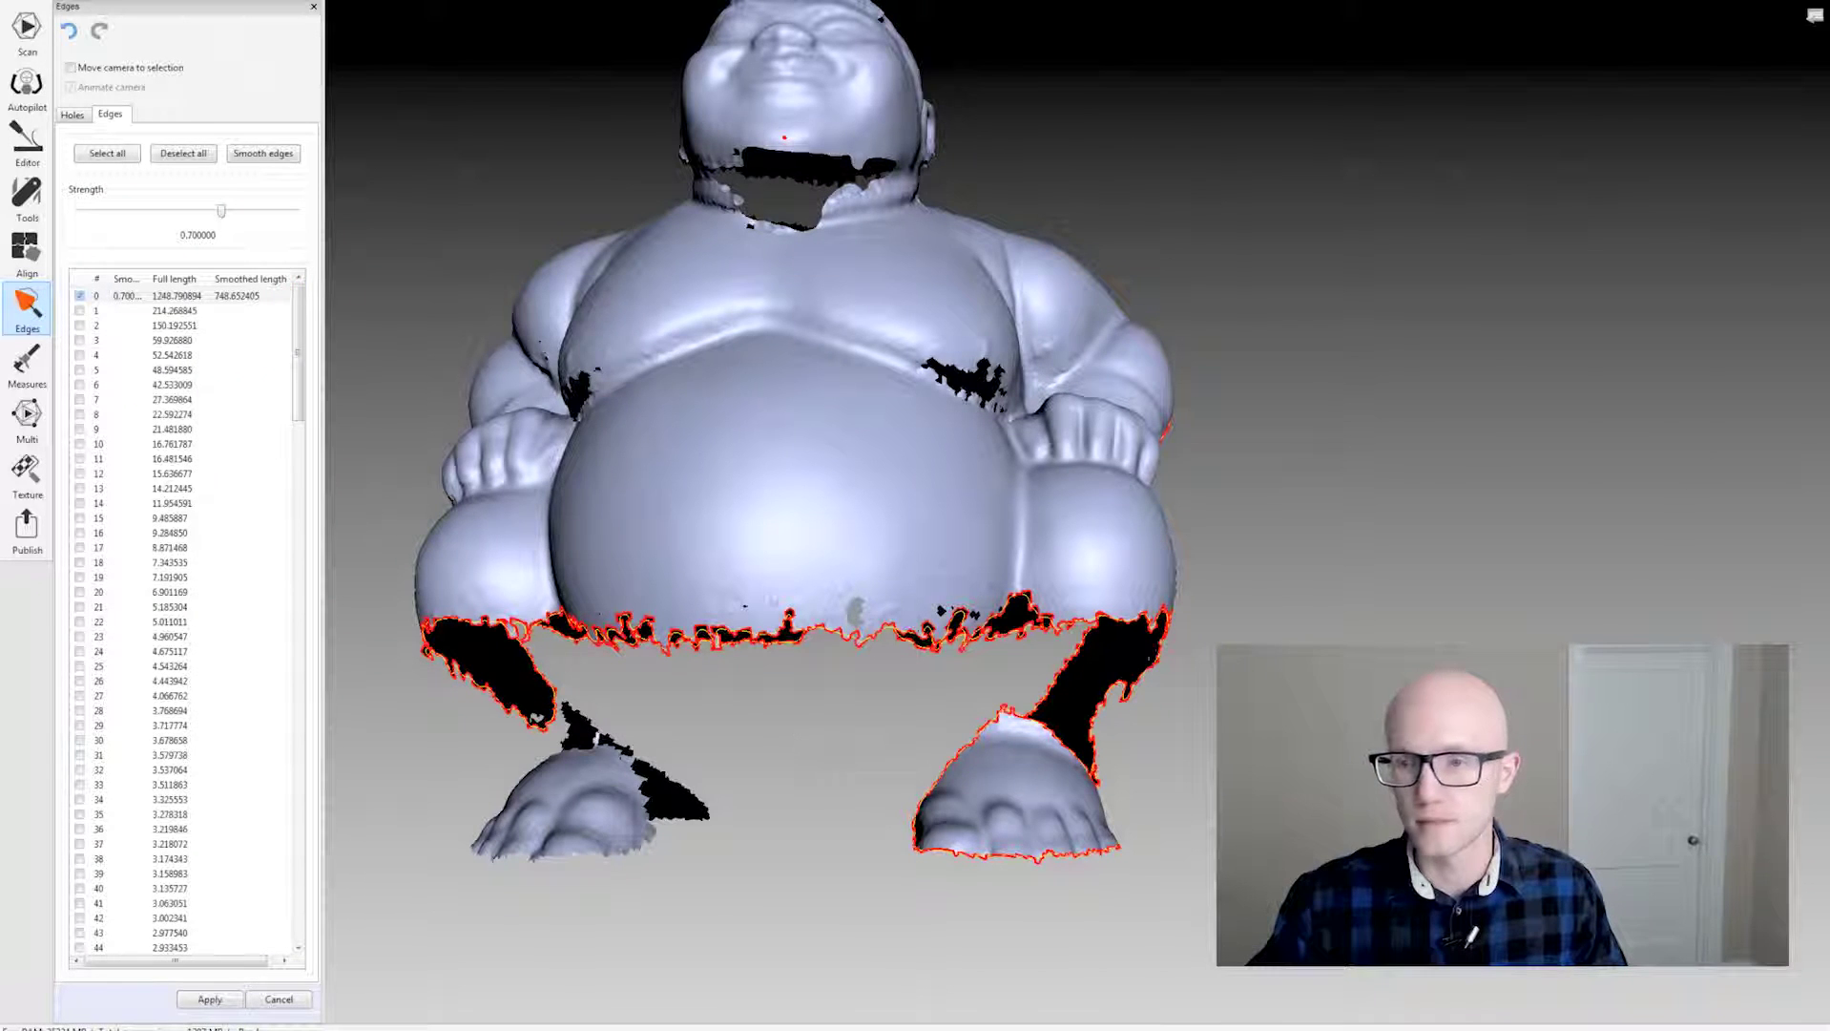
{"action": "left_click_drag", "start_coordinate": [222, 210], "coordinate": [294, 211]}
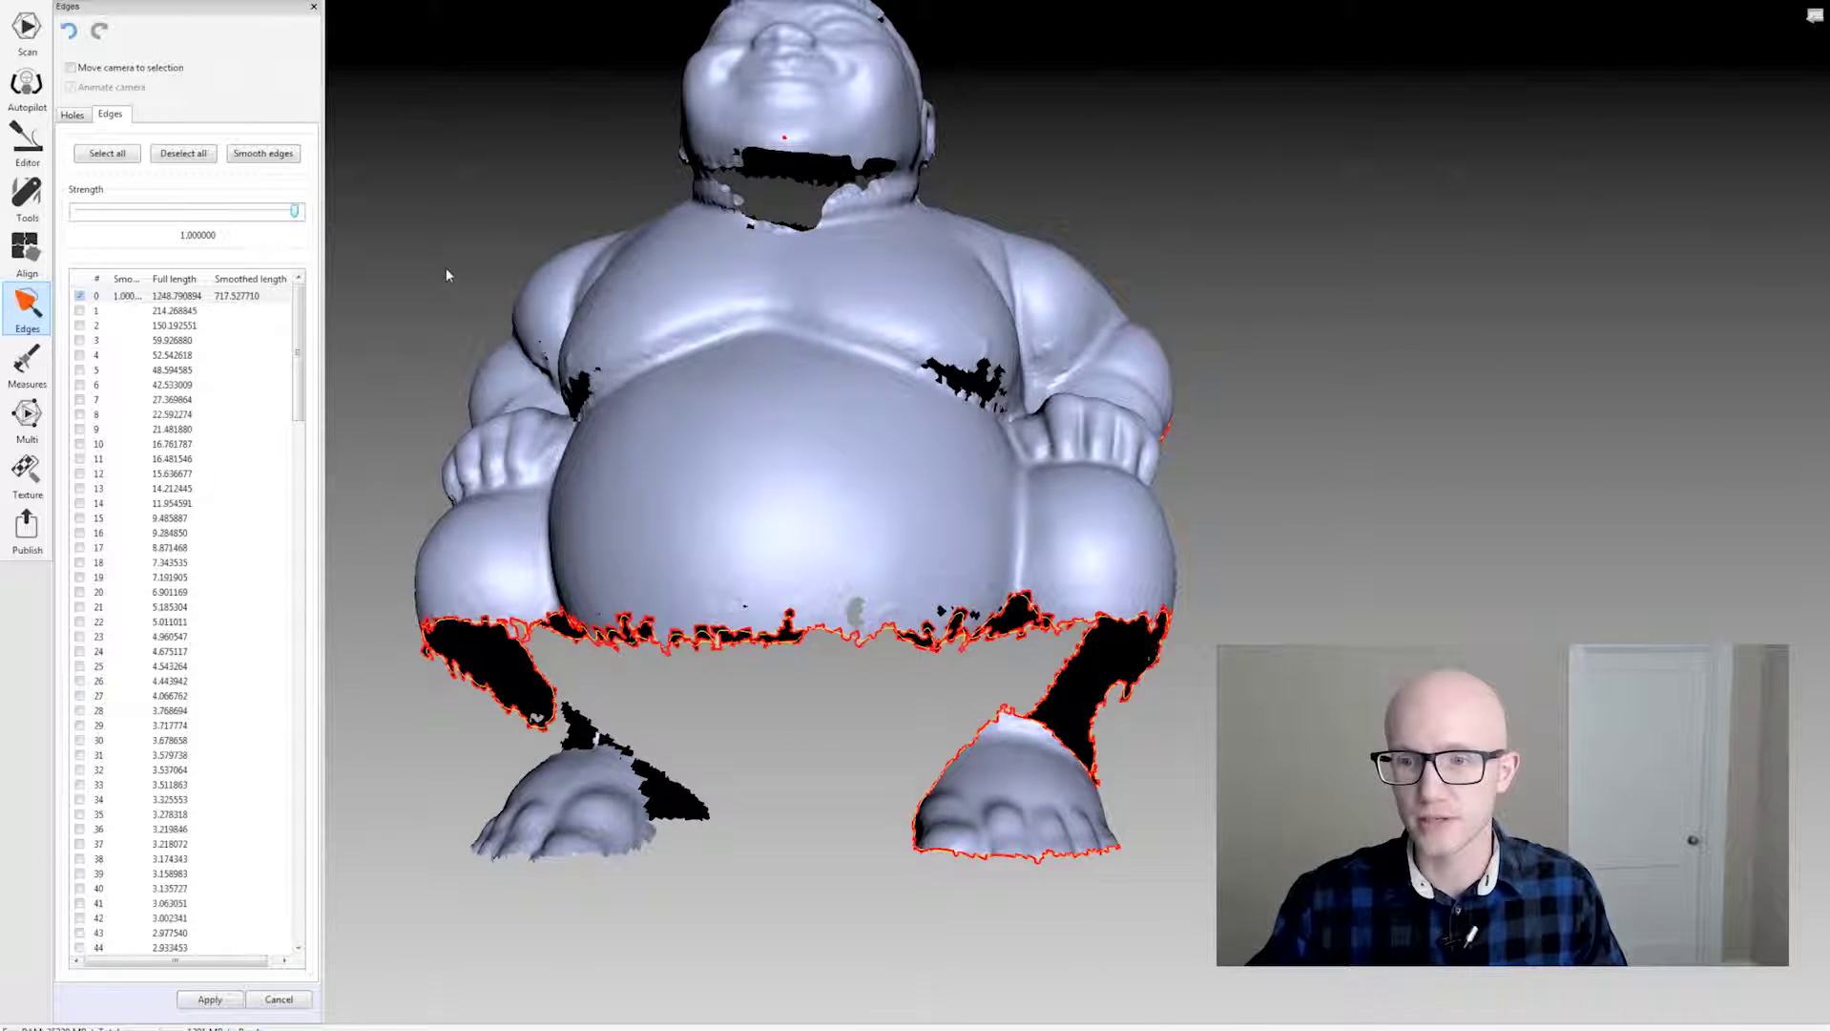
{"action": "left_click", "coordinate": [251, 155]}
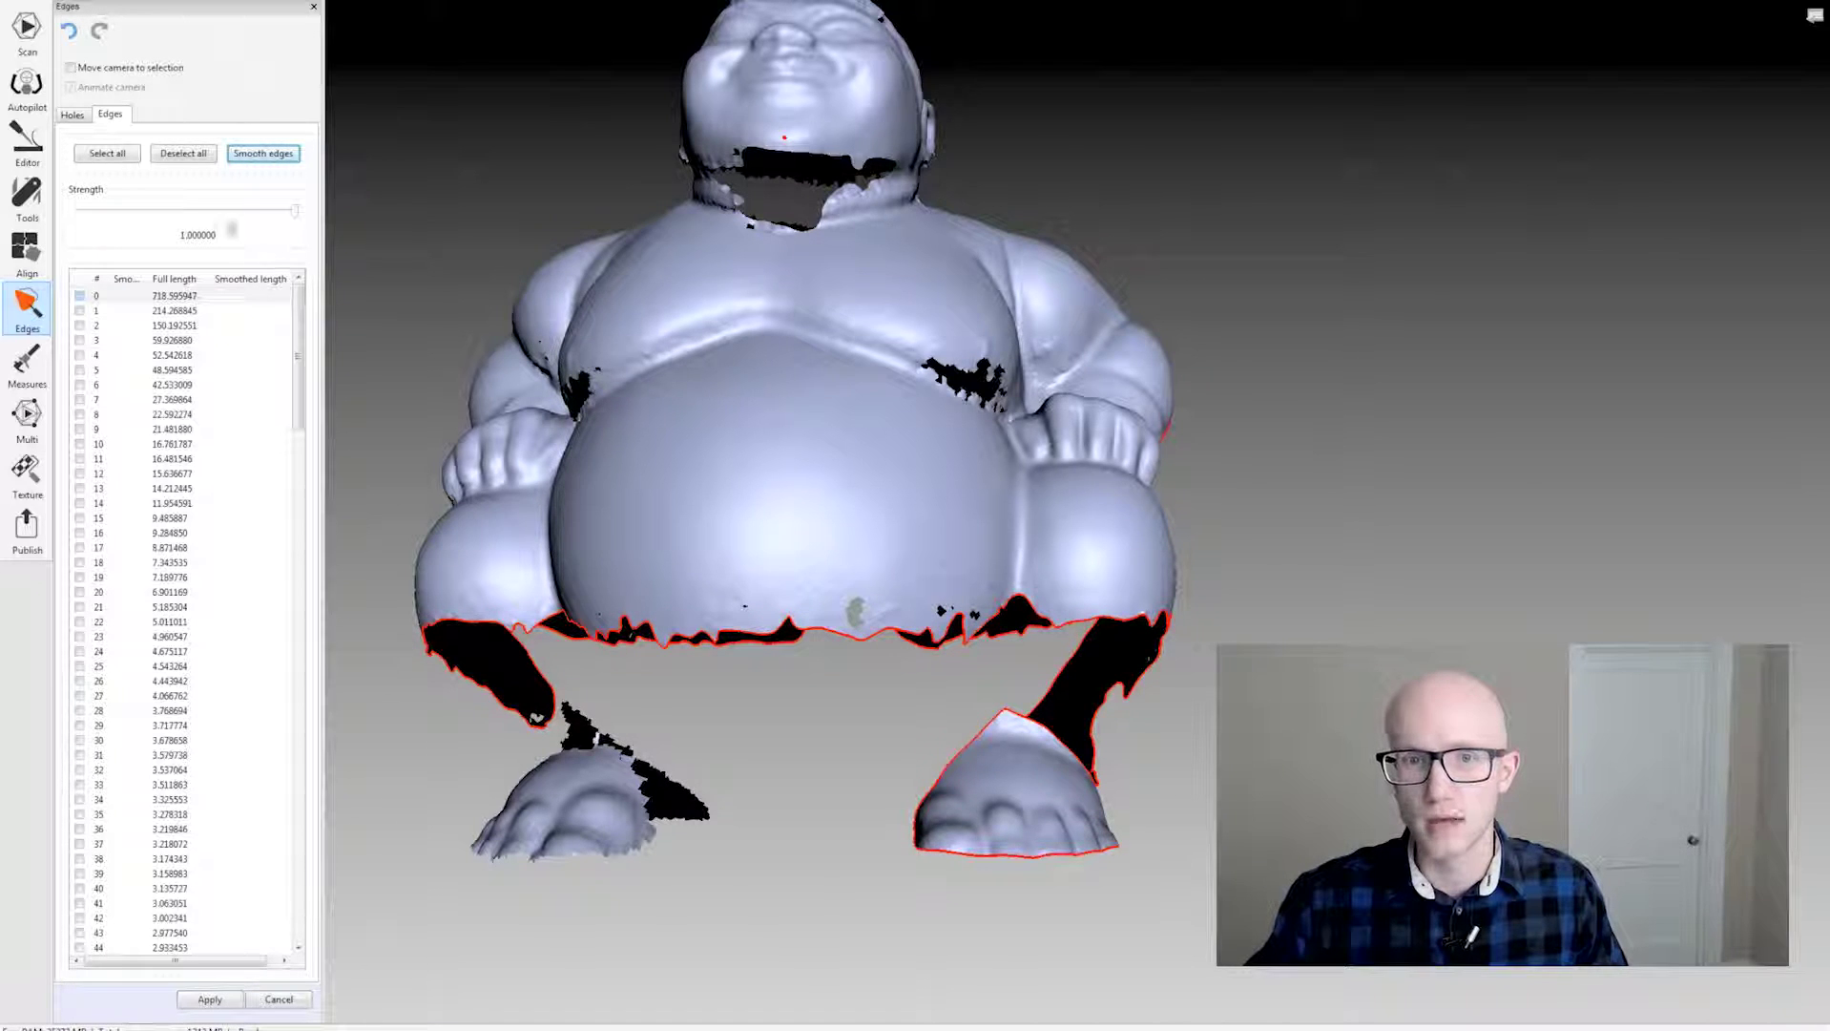
Smooth the same long lower-body edge two more times, first with a strength of 1.0 and then 0.991.
{"action": "left_click", "coordinate": [715, 642]}
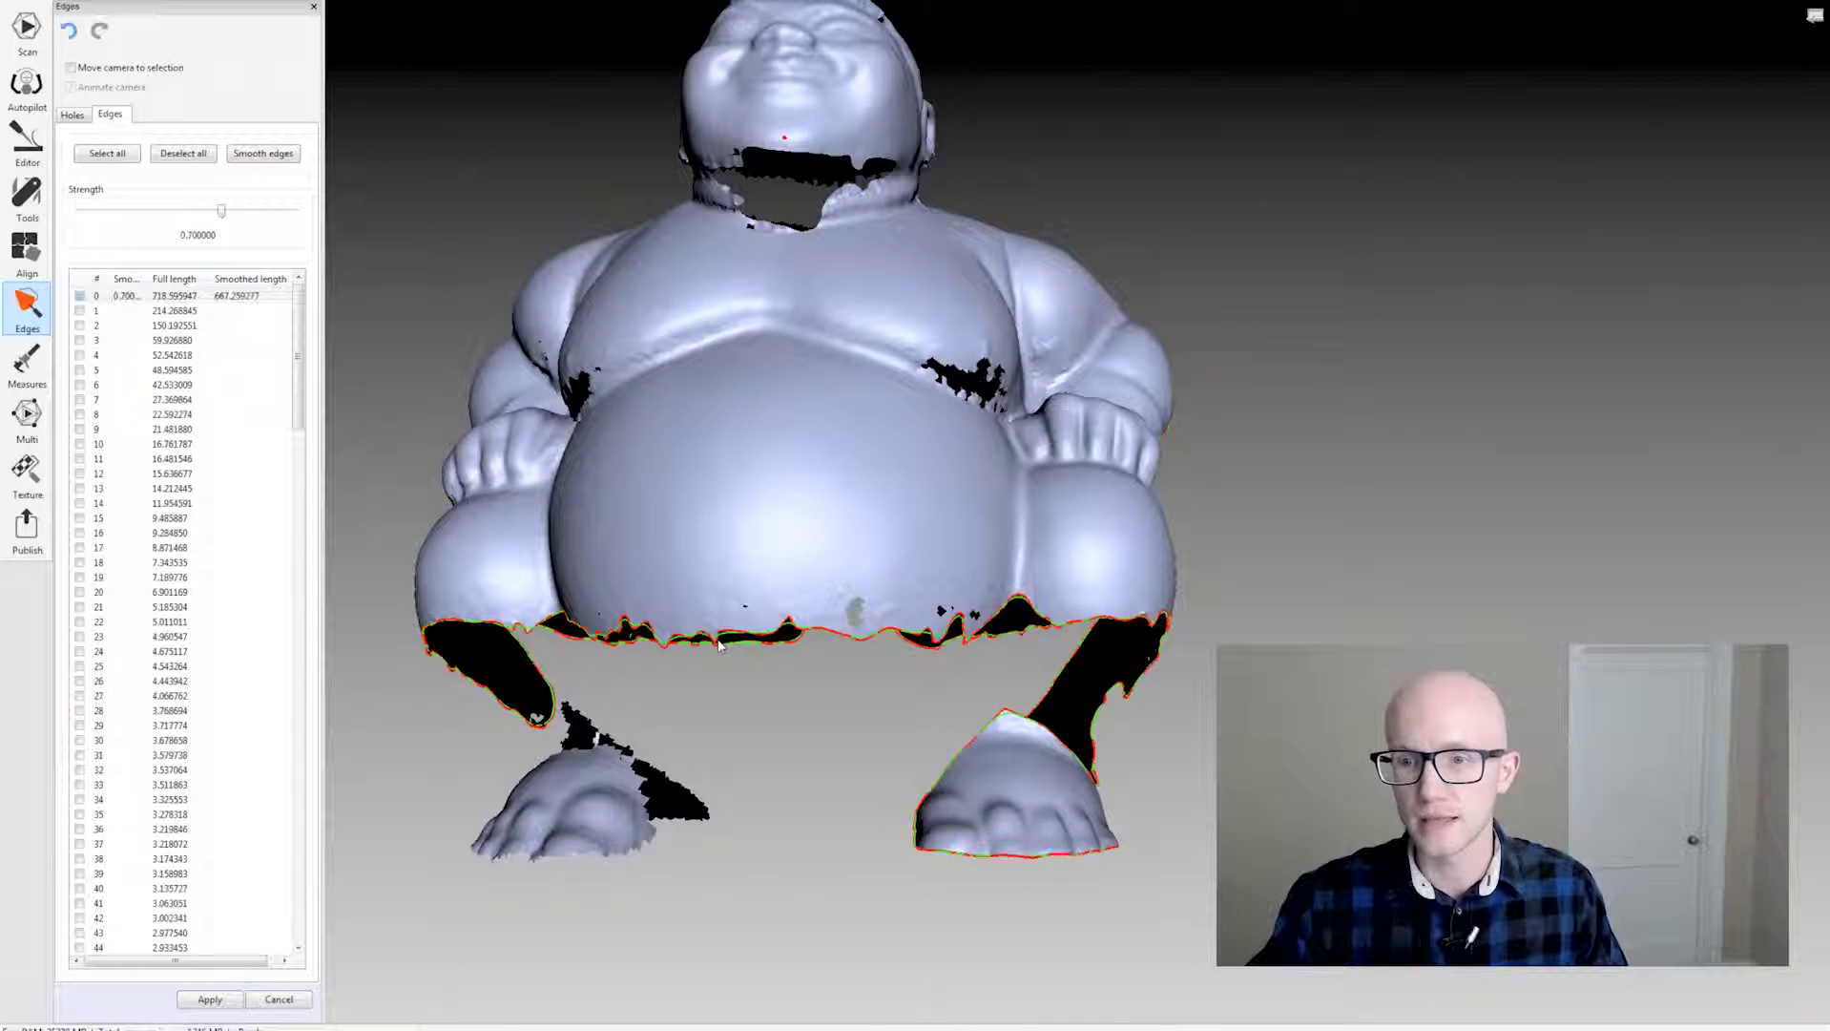
{"action": "left_click_drag", "start_coordinate": [220, 212], "coordinate": [393, 258]}
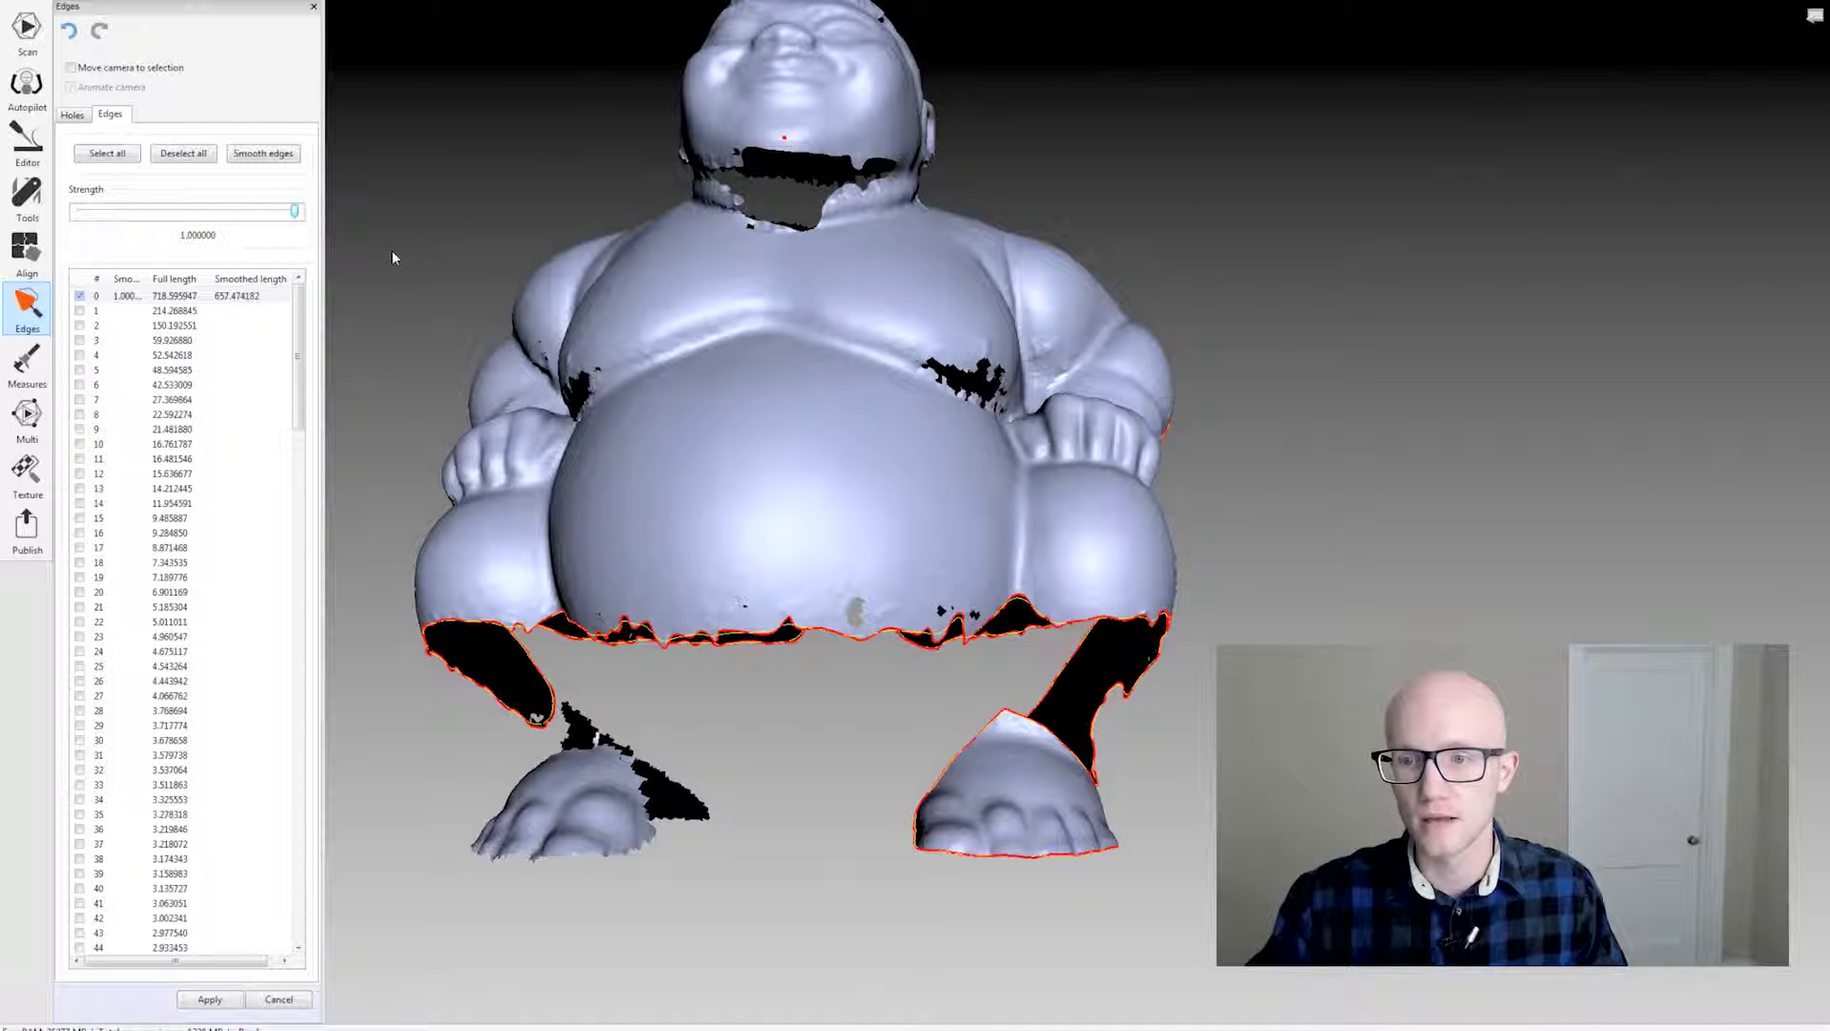
{"action": "left_click", "coordinate": [276, 153]}
{"action": "left_click", "coordinate": [222, 211]}
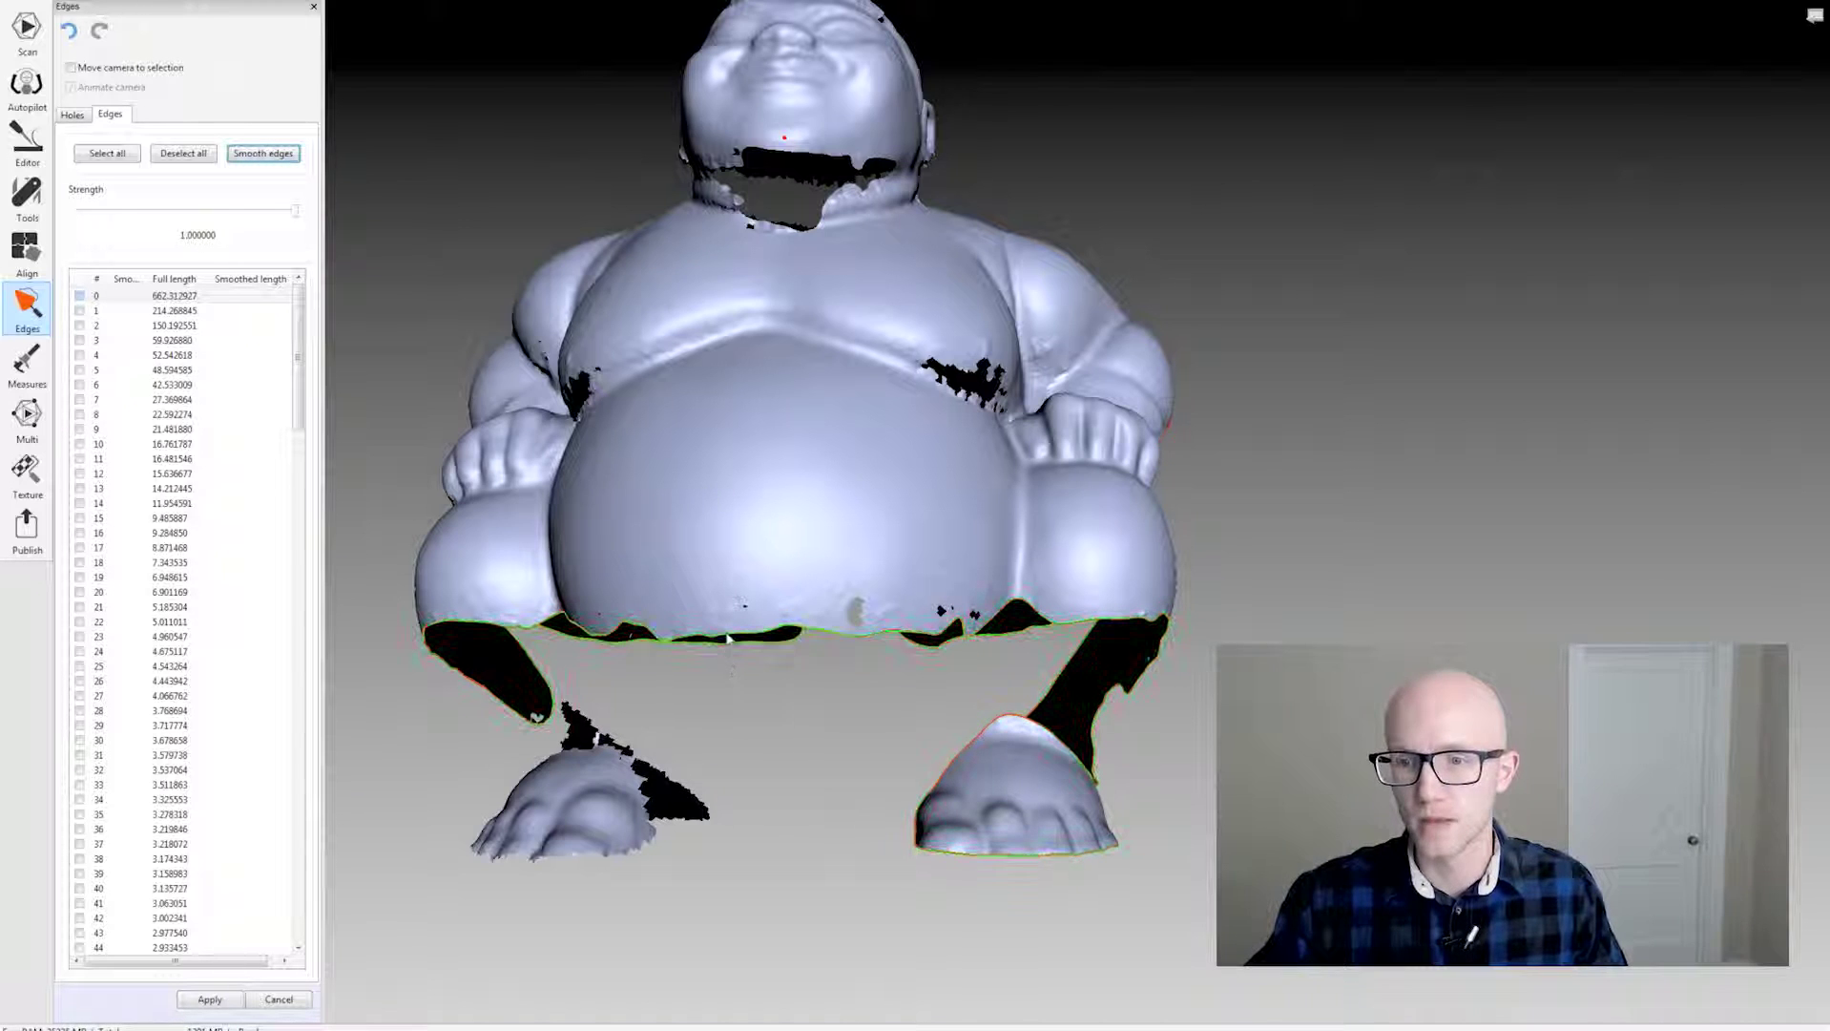
{"action": "left_click_drag", "start_coordinate": [222, 210], "coordinate": [293, 211]}
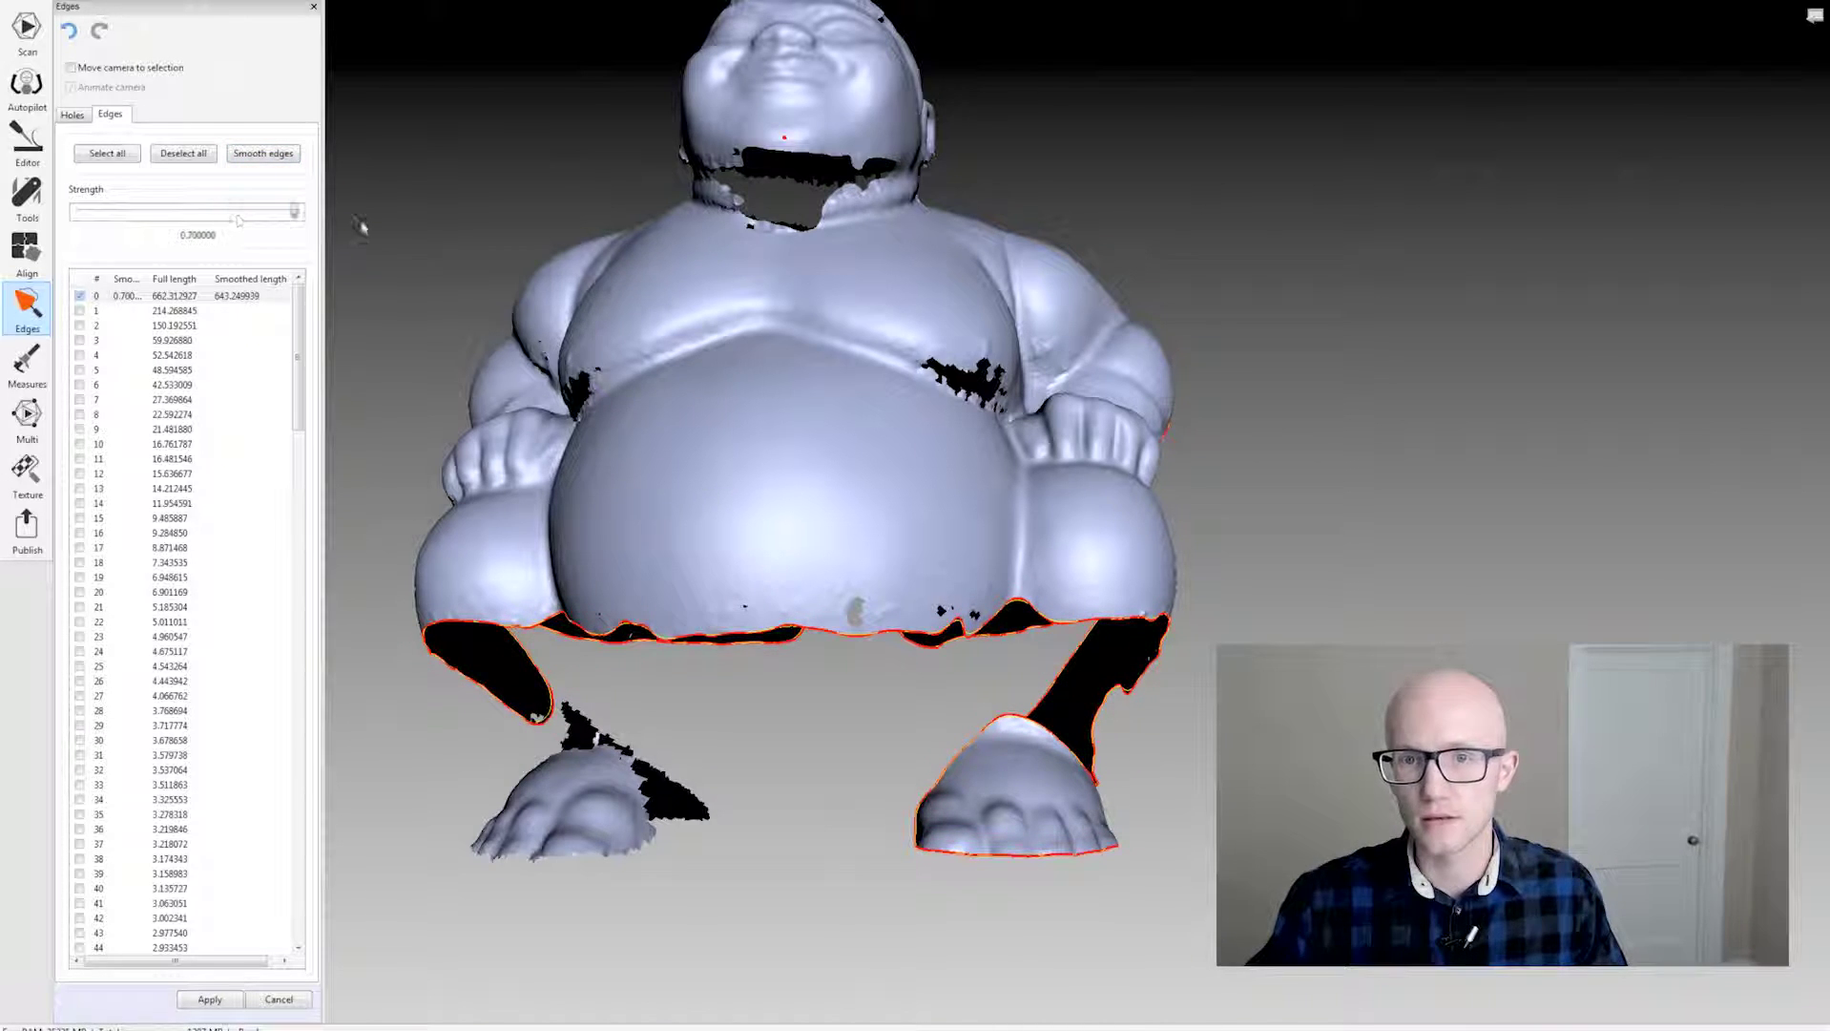
{"action": "left_click", "coordinate": [265, 155]}
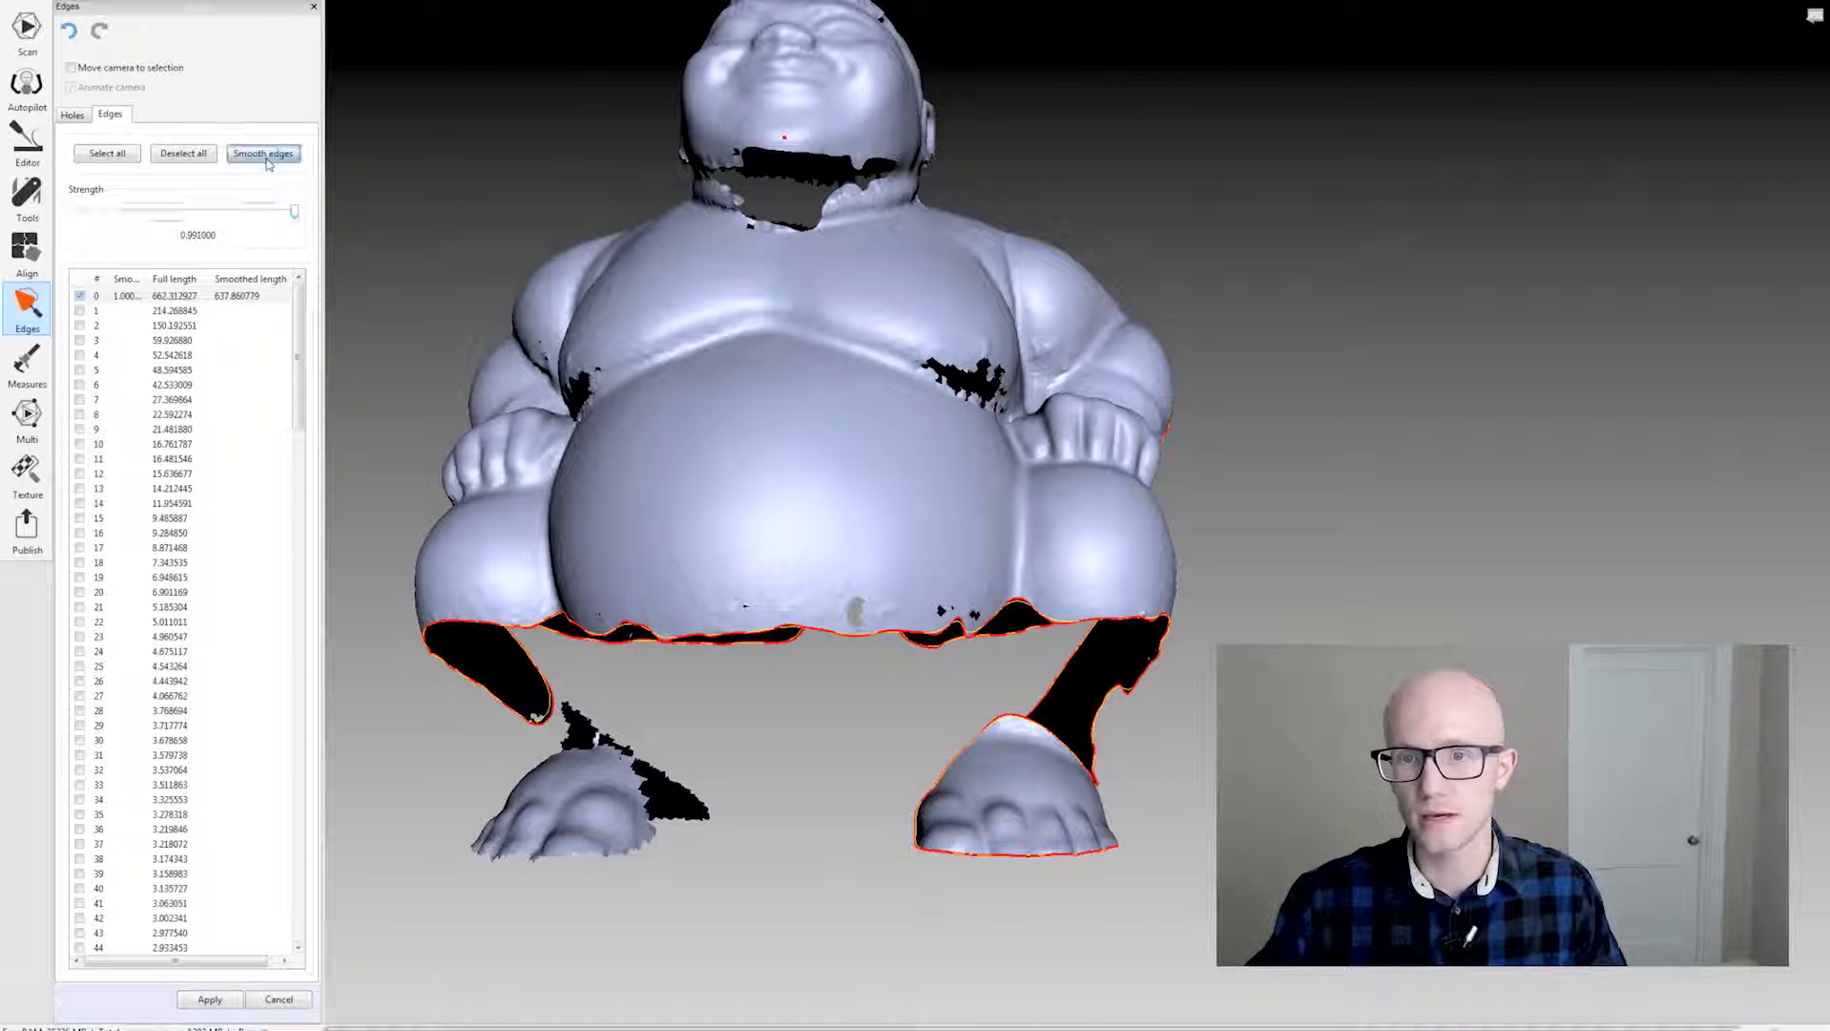
Check the smoothed edge around the lower body and apply the hole filling and edge smoothing to the fused model.
{"action": "left_click_drag", "start_coordinate": [907, 729], "coordinate": [830, 748]}
{"action": "left_click_drag", "start_coordinate": [981, 741], "coordinate": [978, 621]}
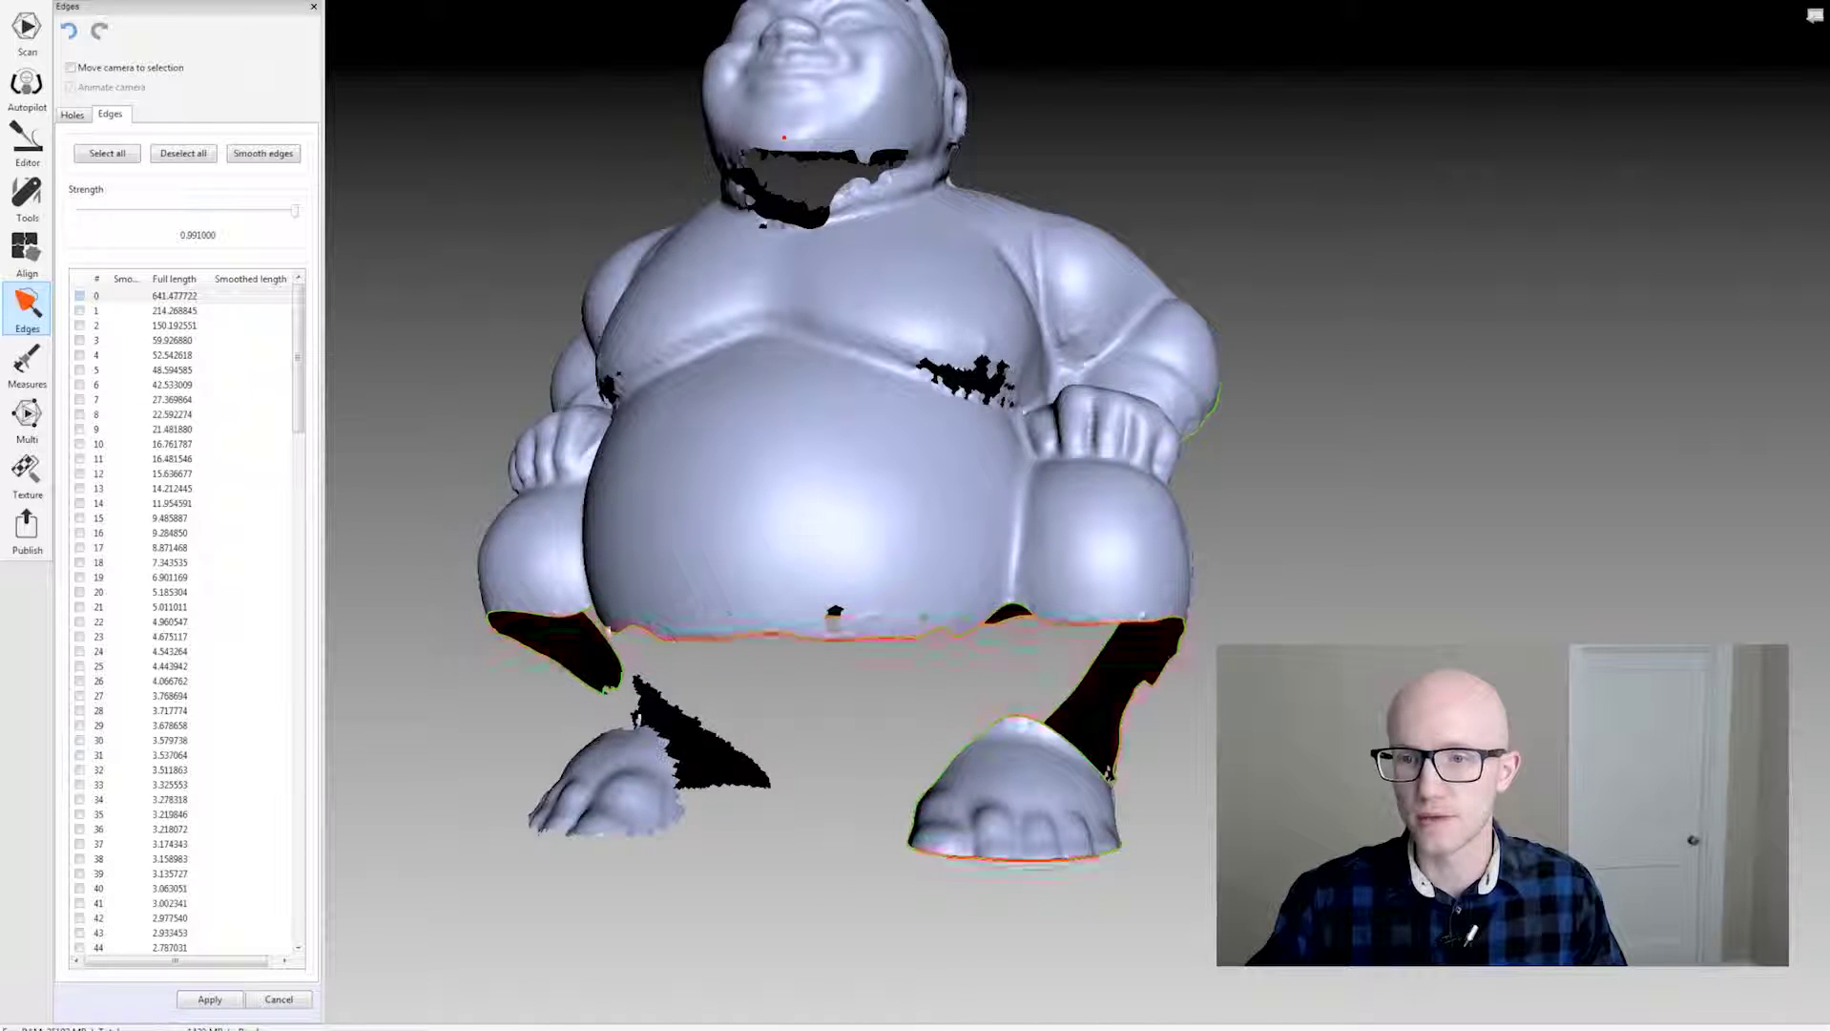
{"action": "mouse_move", "coordinate": [882, 725]}
{"action": "left_mouse_down"}
{"action": "mouse_move", "coordinate": [964, 724]}
{"action": "mouse_move", "coordinate": [861, 718]}
{"action": "left_mouse_up"}
{"action": "scroll", "coordinate": [940, 579], "scroll_direction": "down", "scroll_amount": 3}
{"action": "scroll", "coordinate": [871, 690], "scroll_direction": "up", "scroll_amount": 5}
{"action": "scroll", "coordinate": [869, 702], "scroll_direction": "down", "scroll_amount": 5}
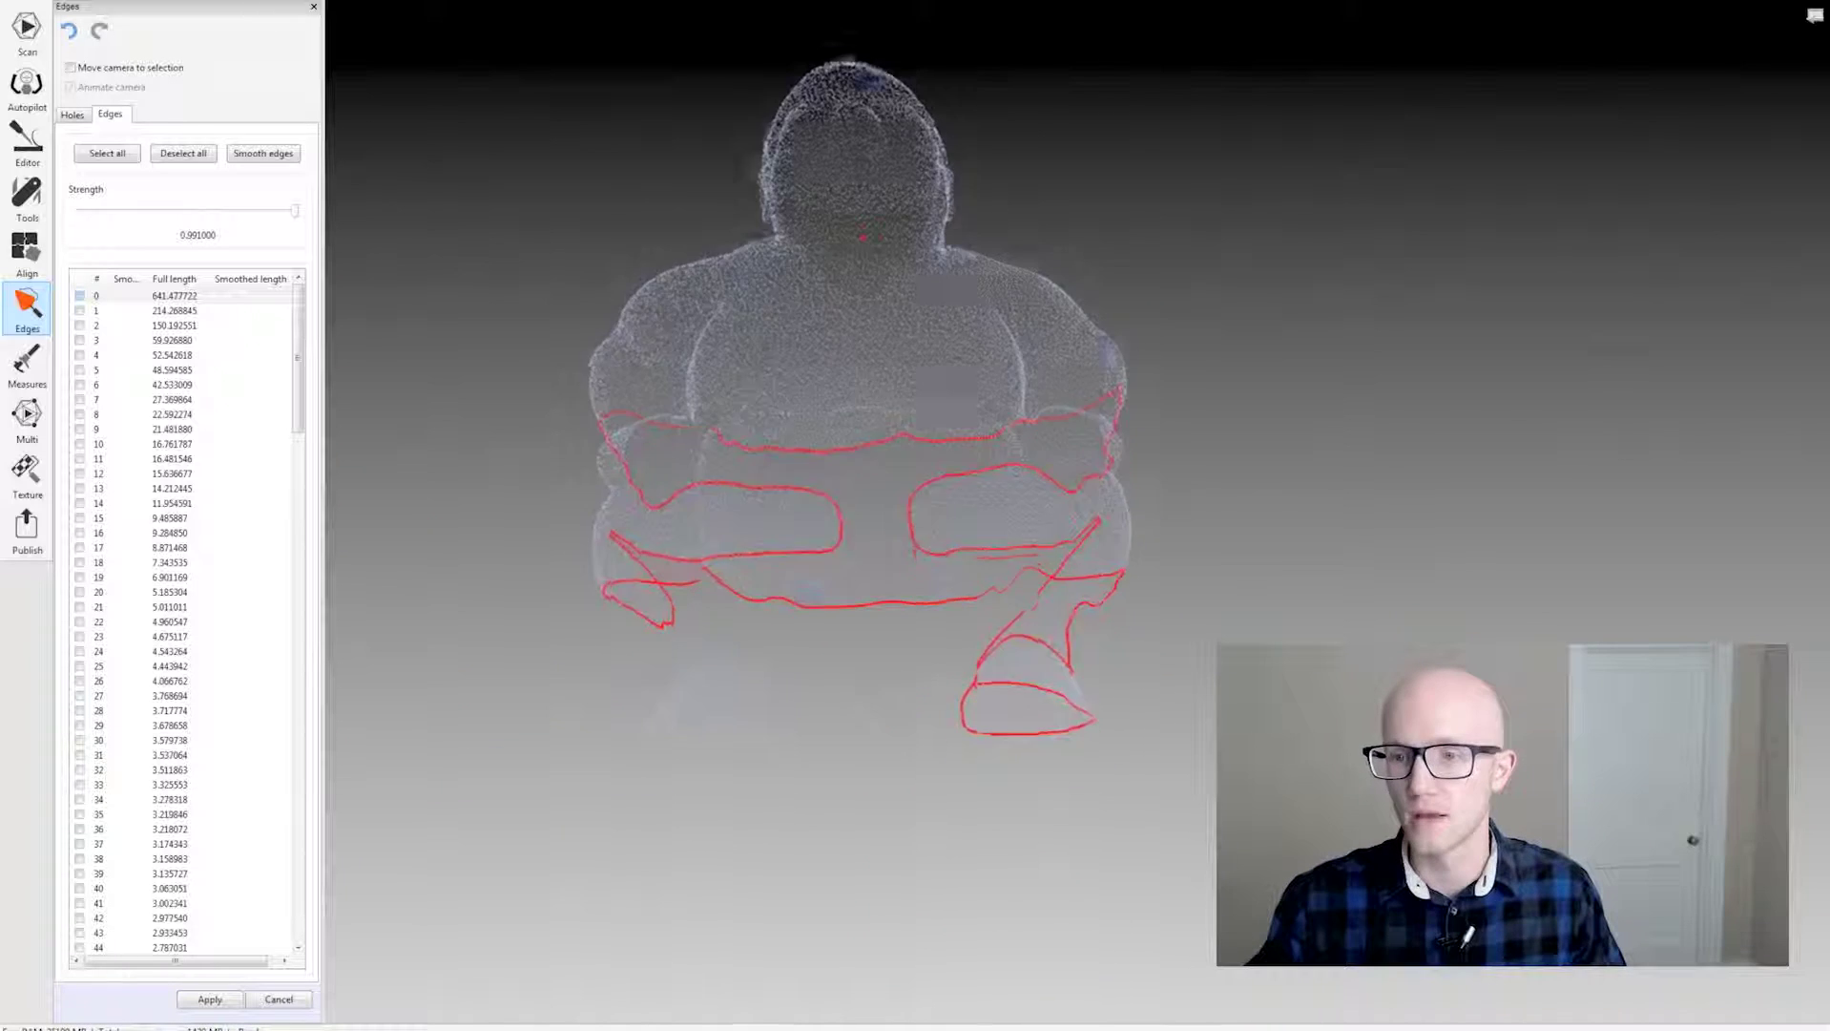
{"action": "left_click", "coordinate": [210, 999]}
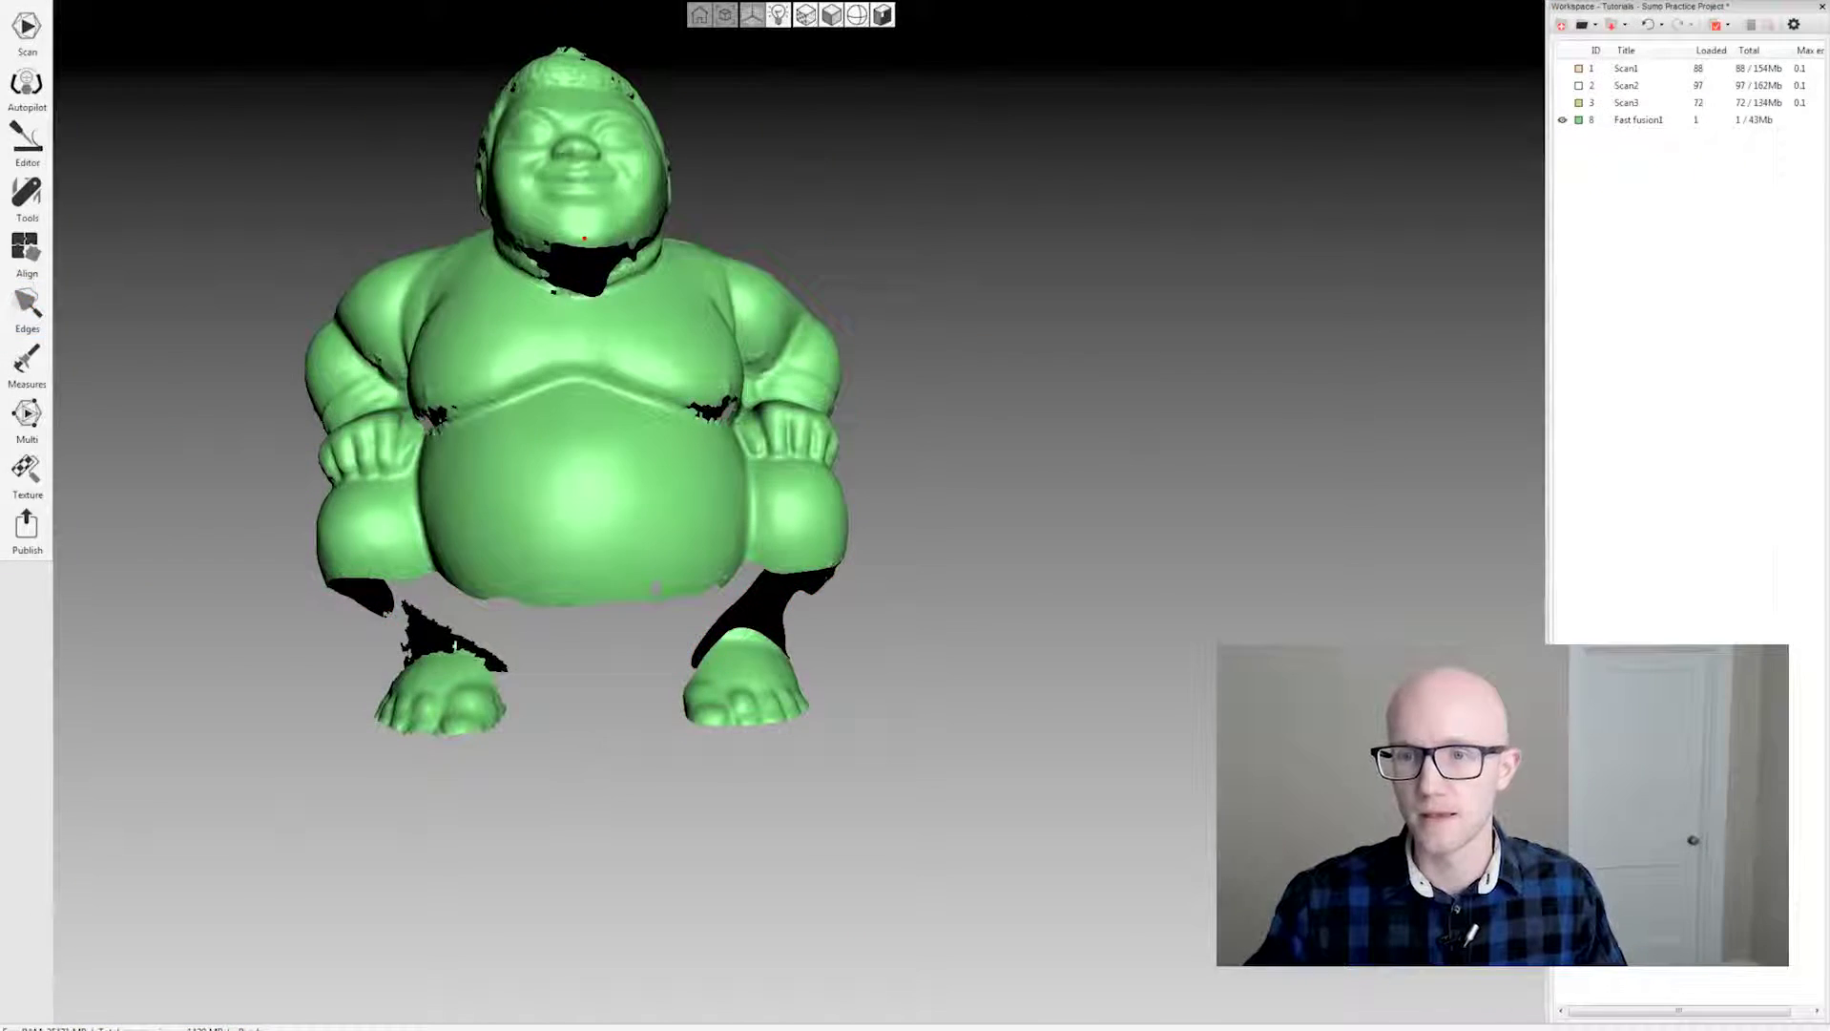
{"action": "middle_click_drag", "start_coordinate": [866, 511], "coordinate": [886, 564]}
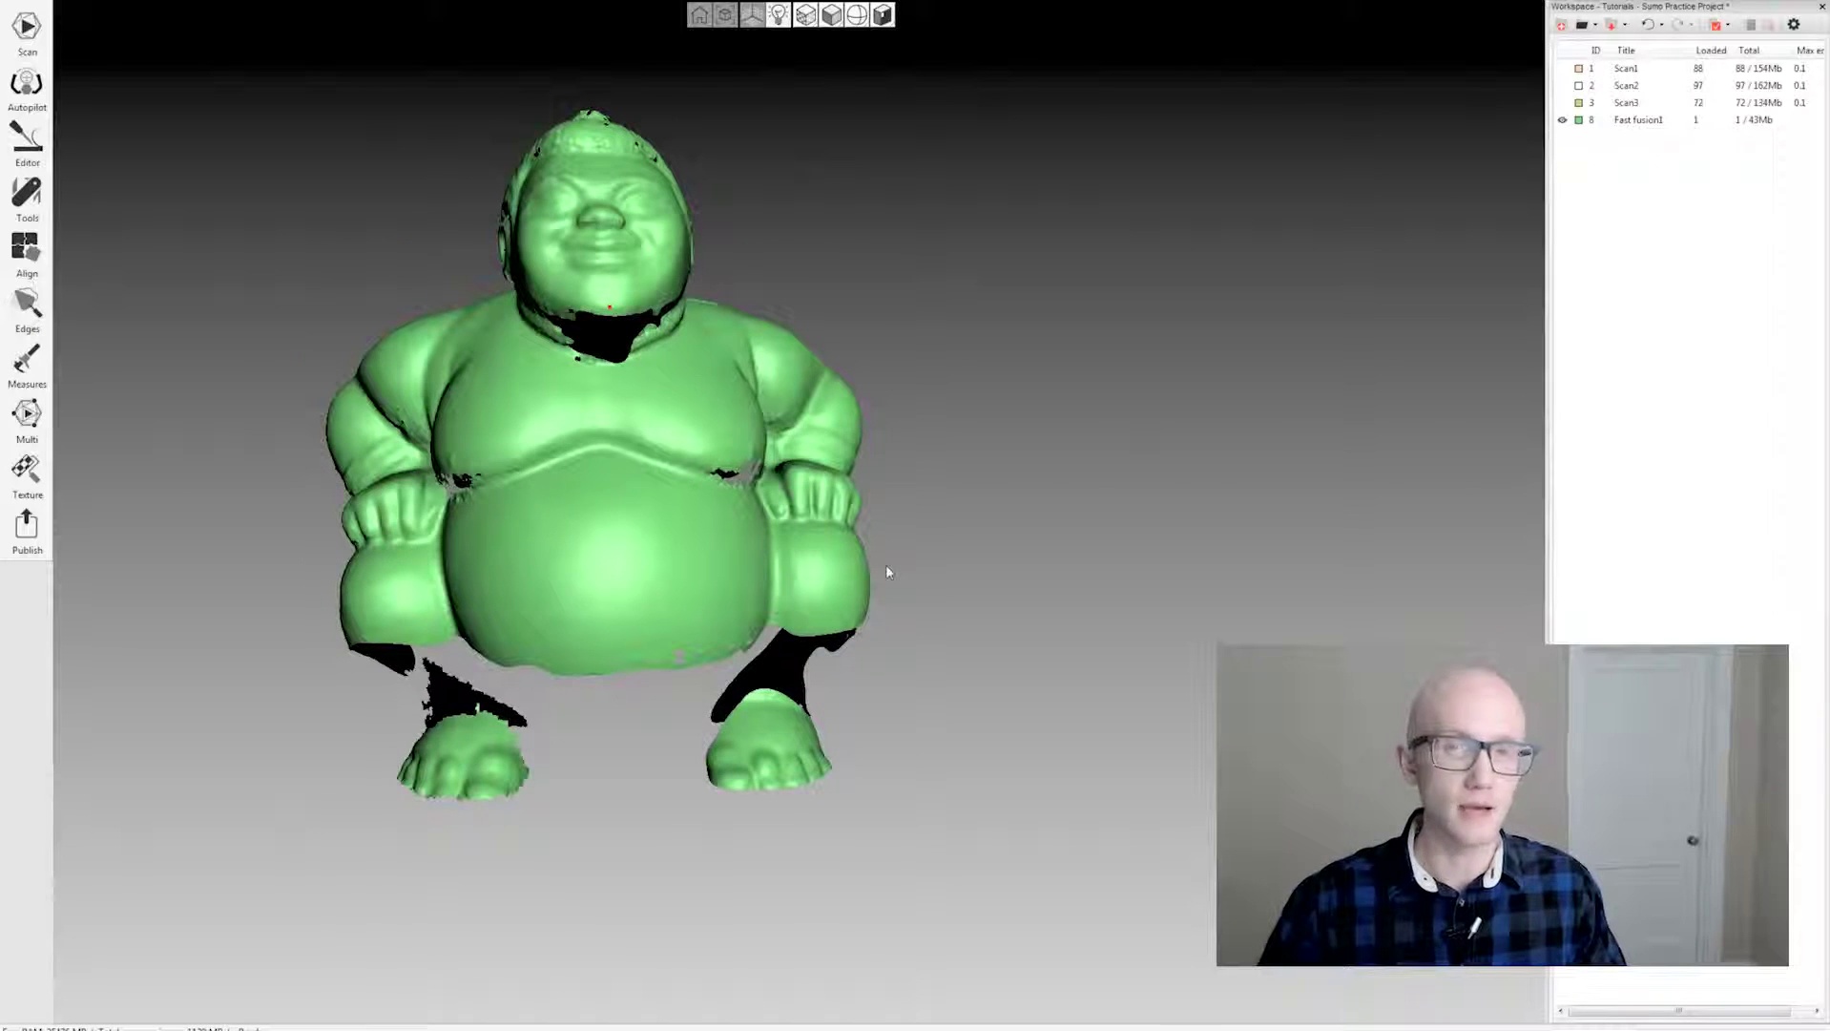